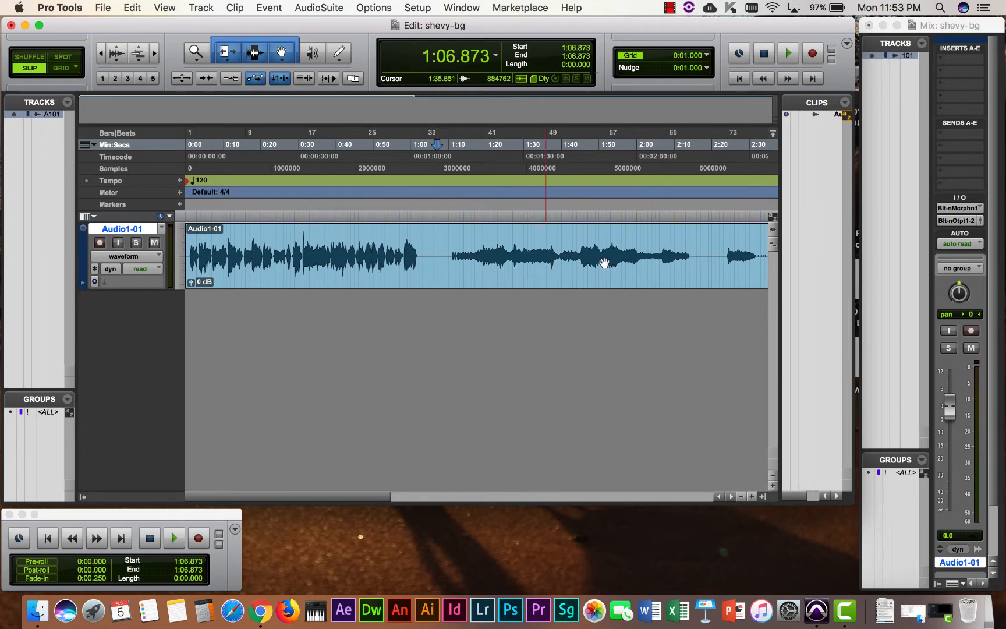
Zoom the timeline out and back in, then try Trim, Selector and Grabber before restoring Smart Tool.
click(101, 56)
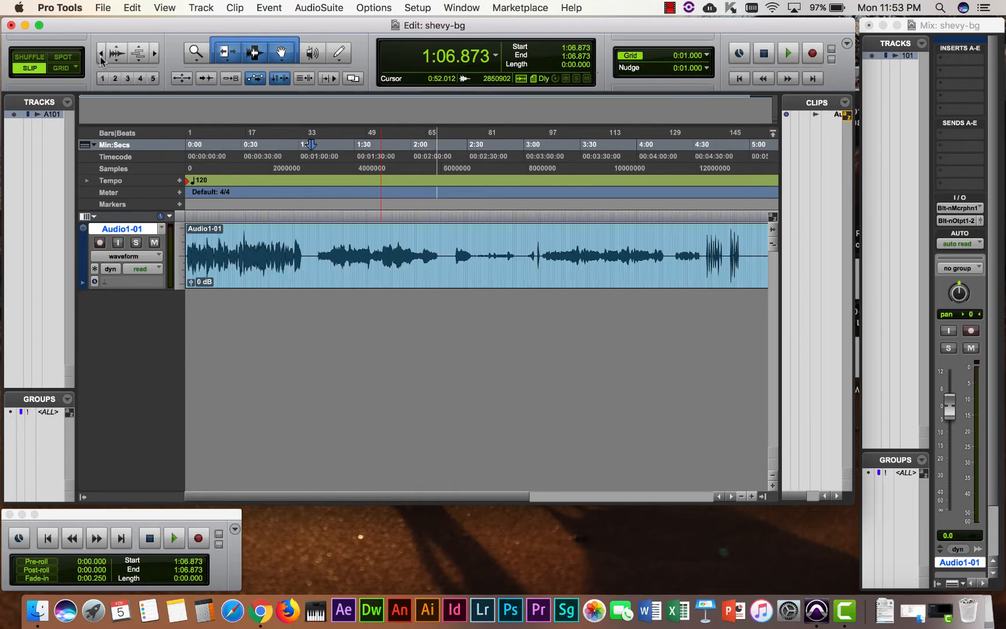
click(102, 56)
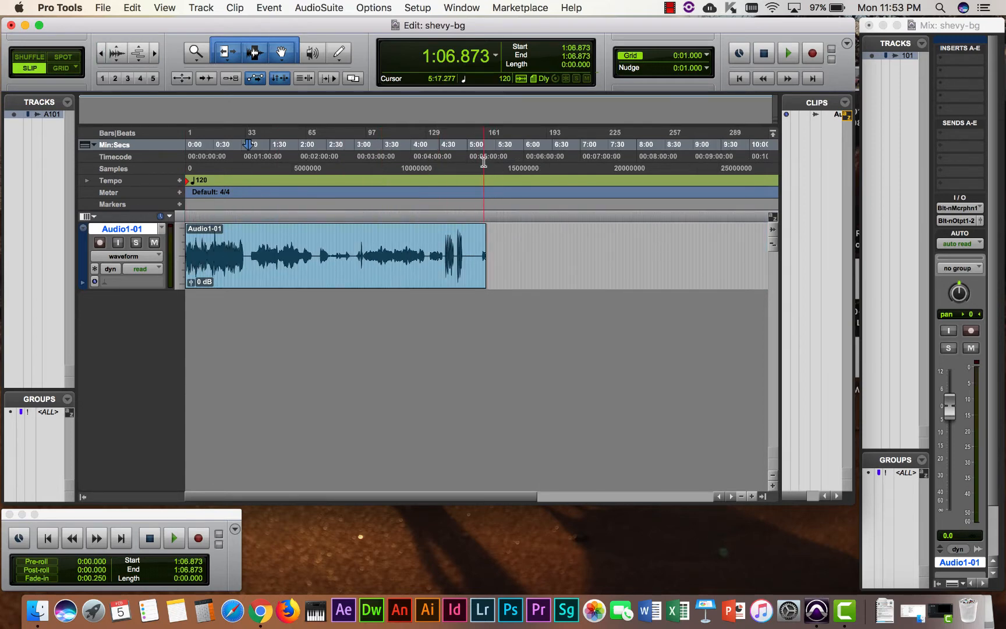
click(155, 55)
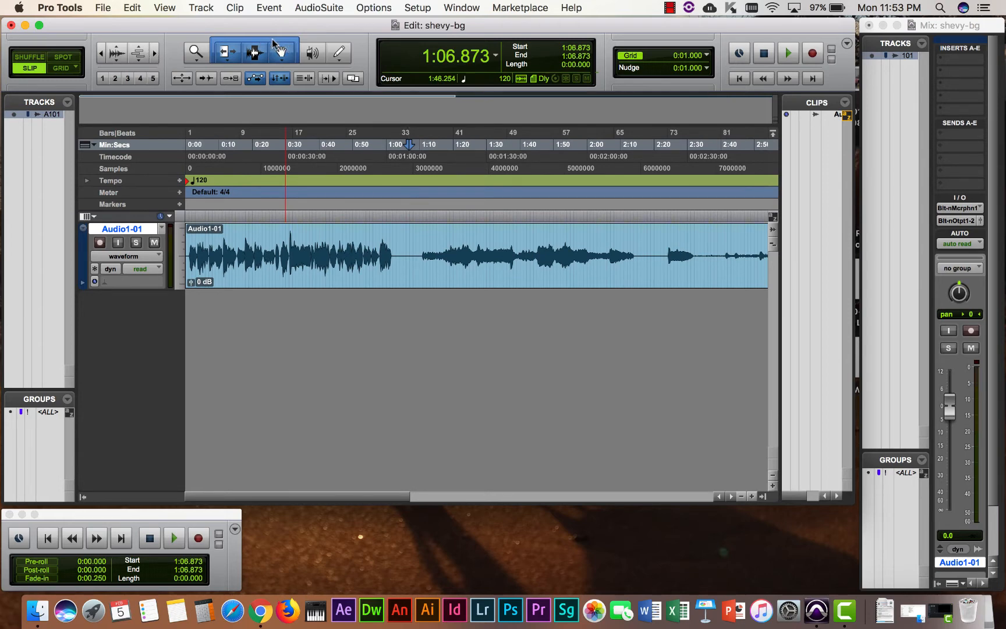
click(229, 54)
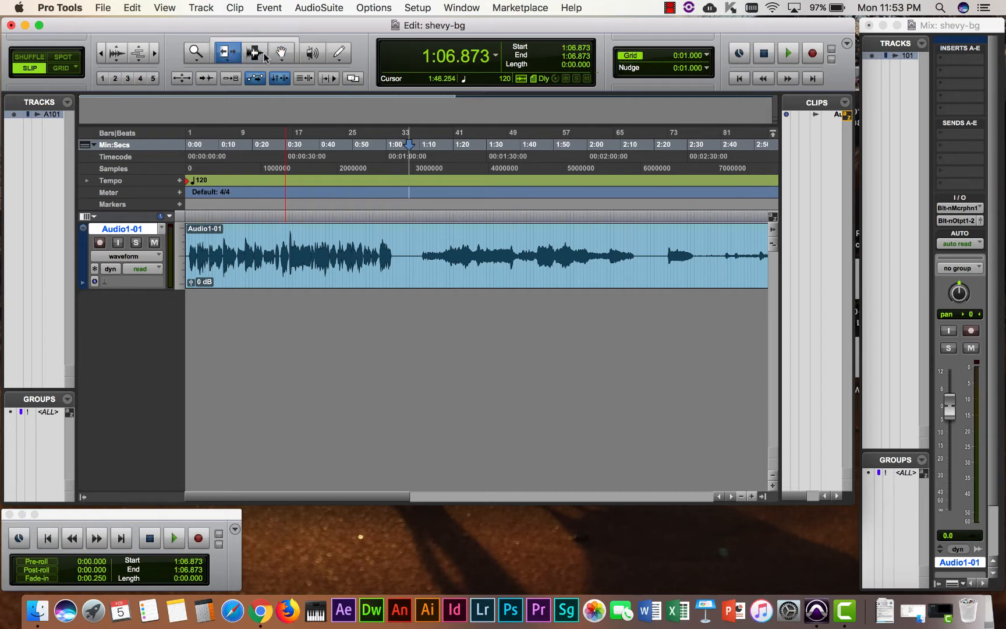
click(255, 55)
click(282, 55)
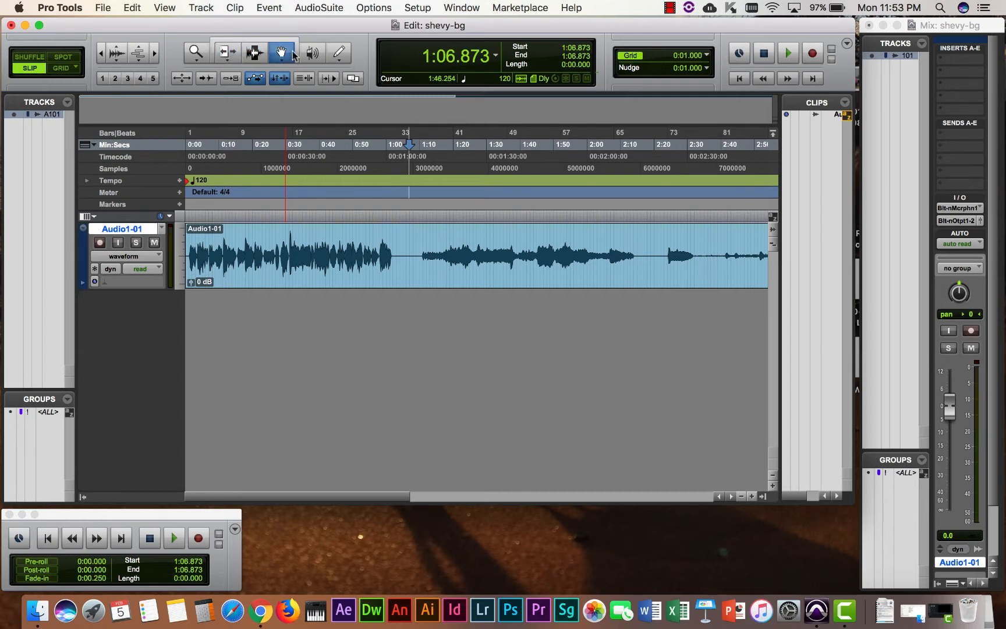
click(251, 40)
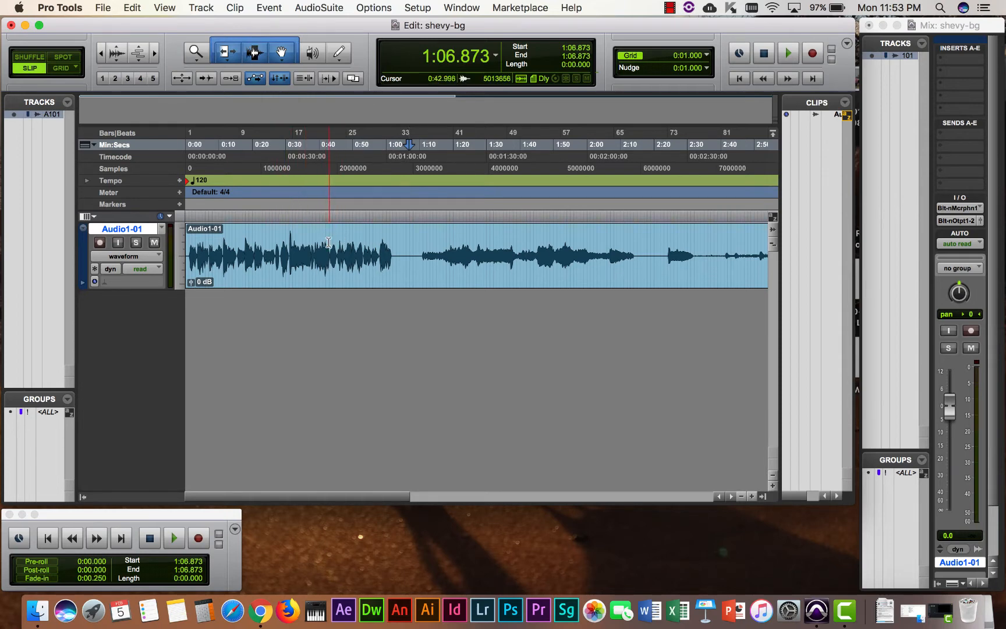
Test selecting and trimming the voice clip, then place the insertion point at 1:05.537.
drag(330, 233, 353, 235)
mouse_move(372, 274)
mouse_down()
mouse_move(419, 282)
mouse_move(367, 277)
mouse_up()
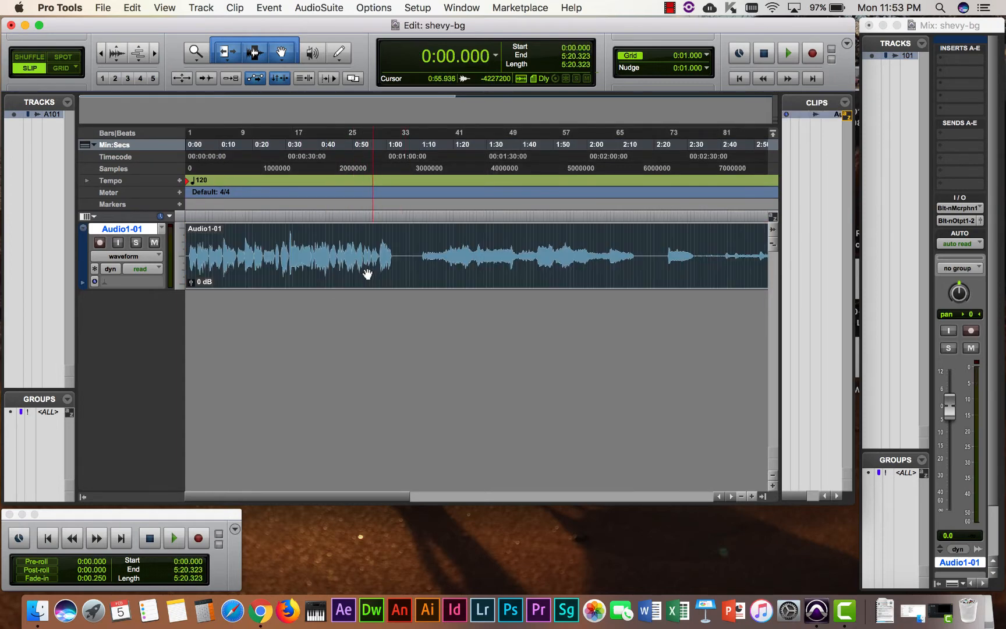
mouse_move(188, 239)
mouse_down()
mouse_move(238, 239)
mouse_move(188, 239)
mouse_up()
click(284, 244)
key(Return)
mouse_move(187, 231)
mouse_down()
mouse_move(233, 232)
mouse_move(173, 230)
mouse_up()
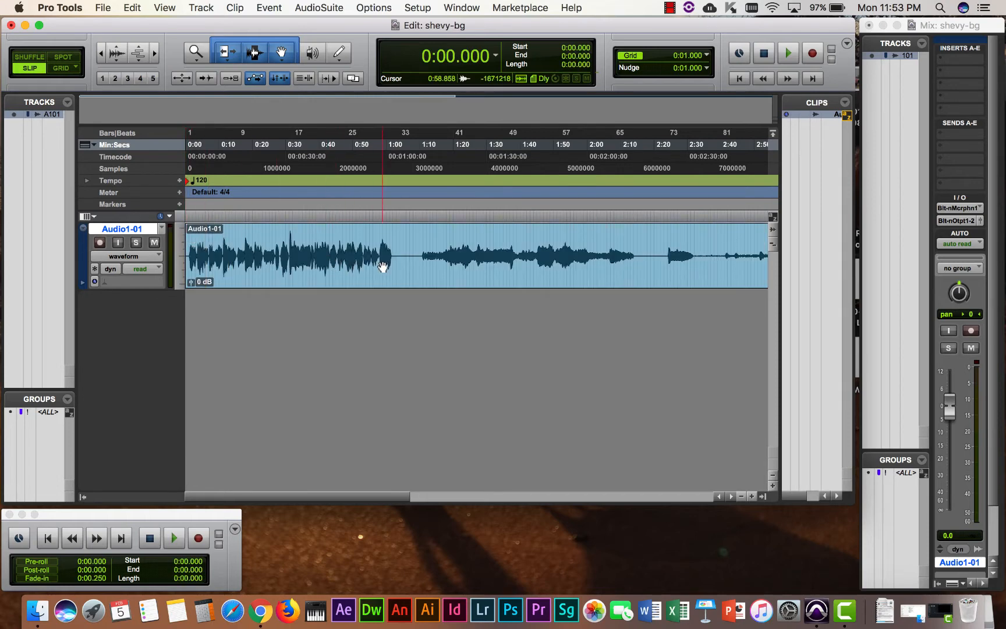
click(404, 229)
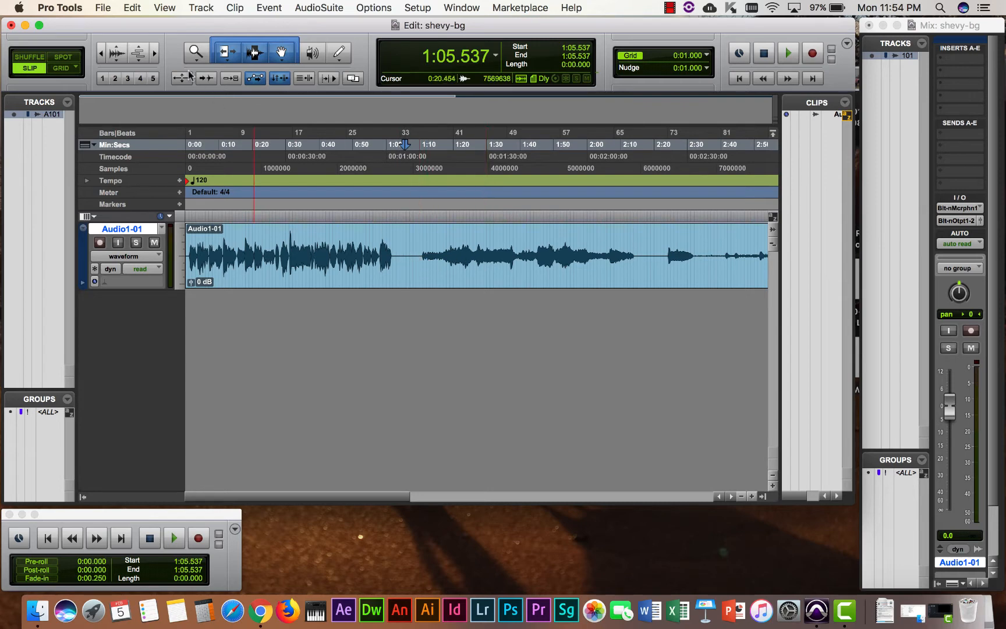
Separate the voice clip at 1:05.537 with Edit > Separate Clip > At Selection.
click(133, 8)
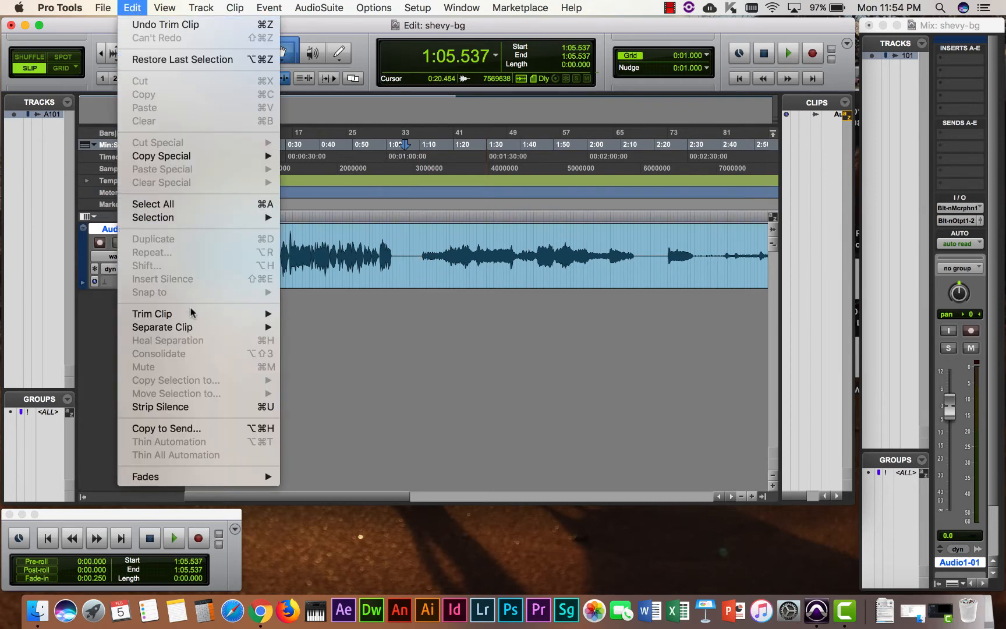
mouse_move(199, 328)
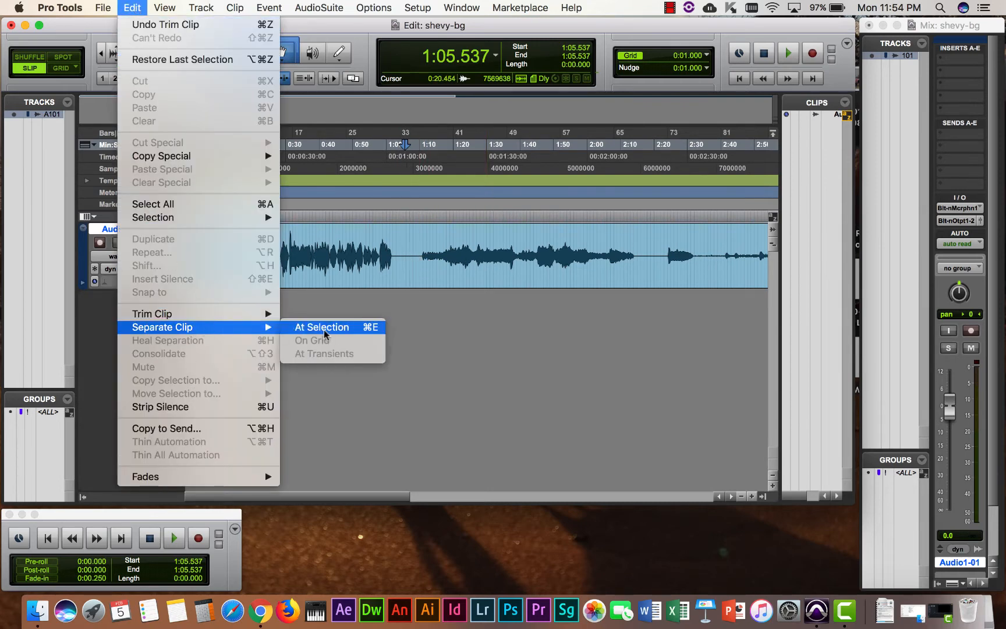
click(365, 330)
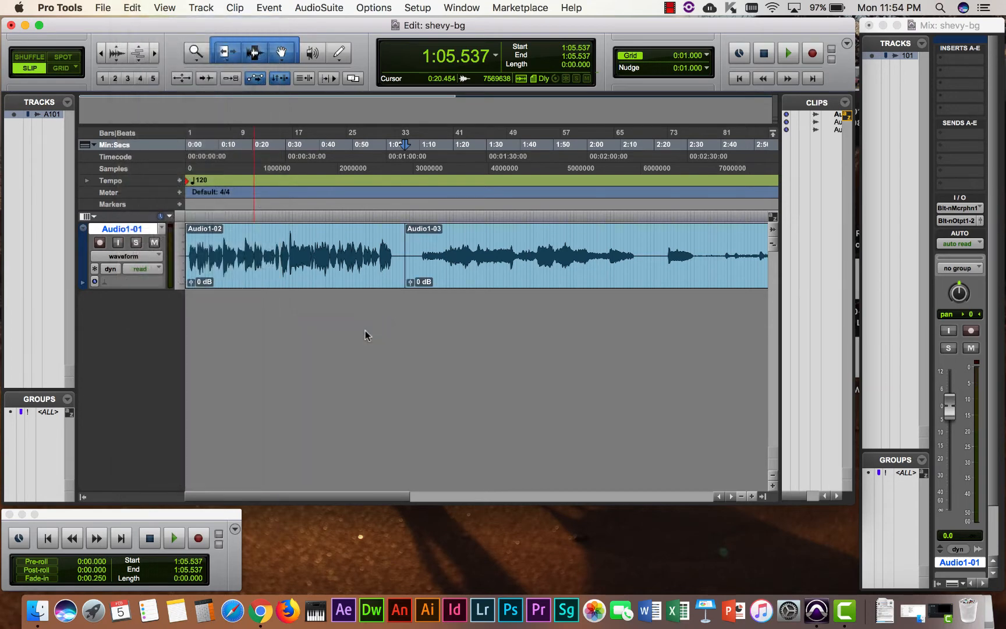
Drag Audio1-03 later to start at 1:10.129, leaving a gap after Audio1-02.
click(447, 278)
drag(446, 278, 474, 282)
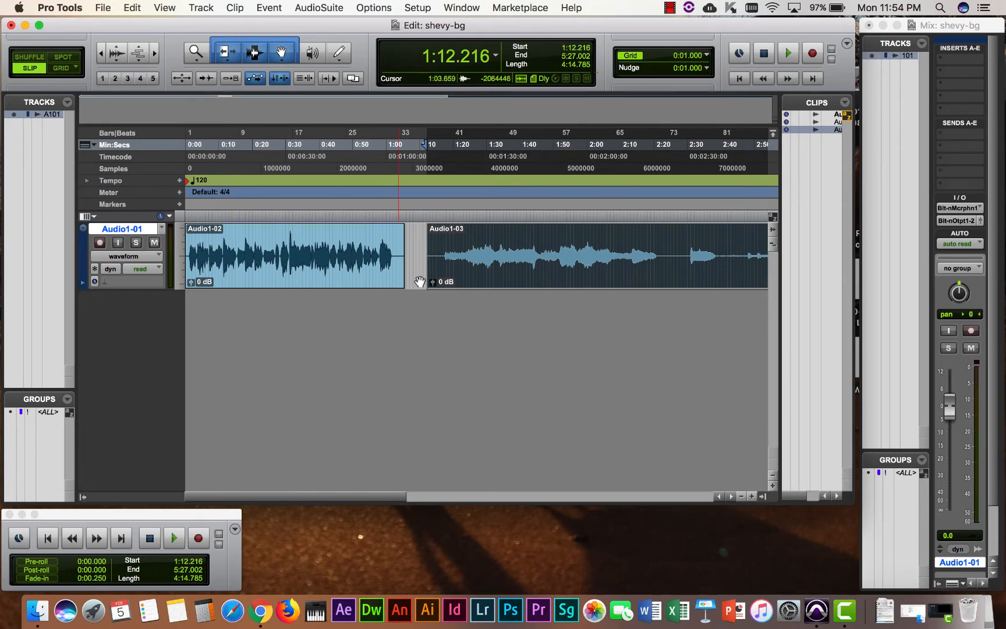
mouse_move(474, 277)
mouse_down()
mouse_move(524, 275)
mouse_move(466, 280)
mouse_up()
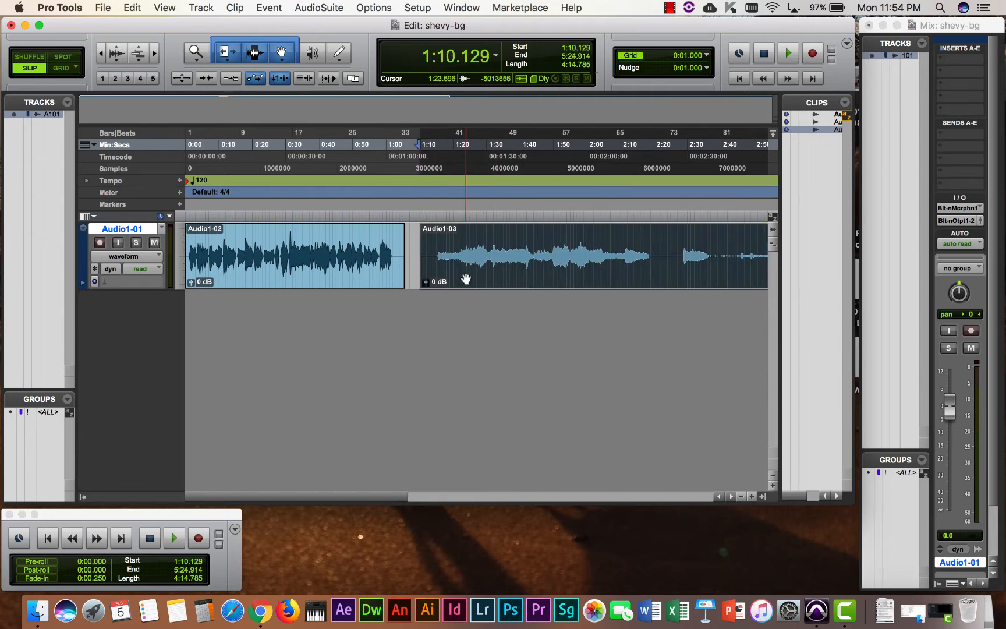
click(317, 264)
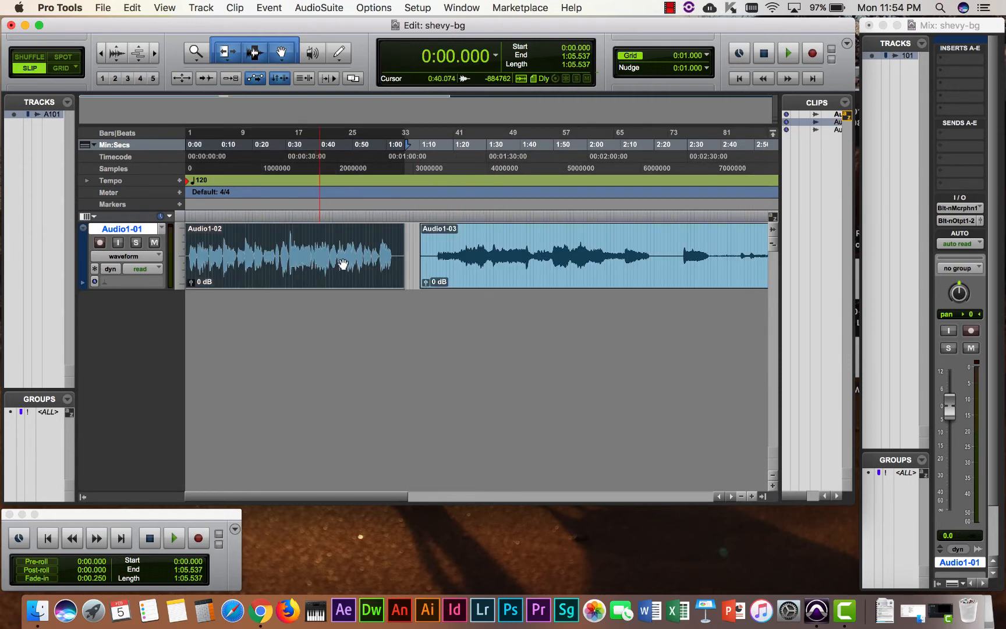
click(481, 267)
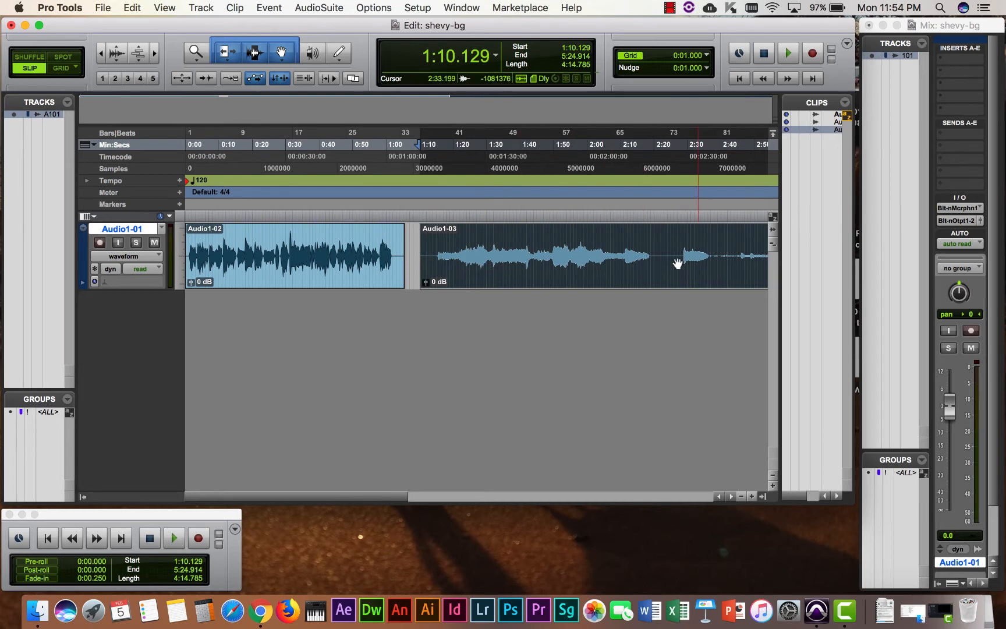
Play back from 1:14.303 to hear the edit, then stop playback.
click(439, 214)
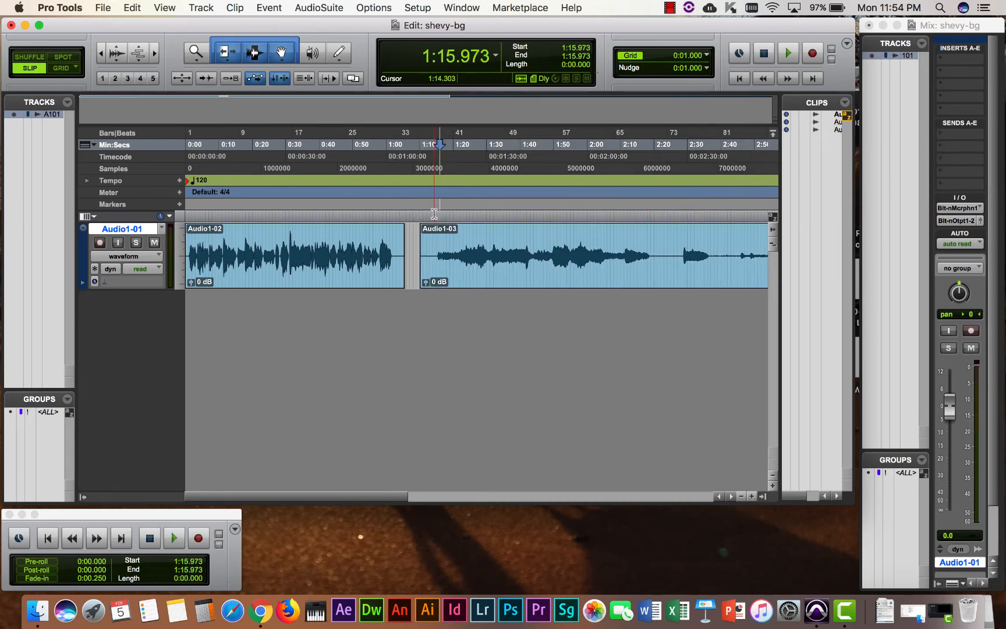
click(434, 214)
key(space)
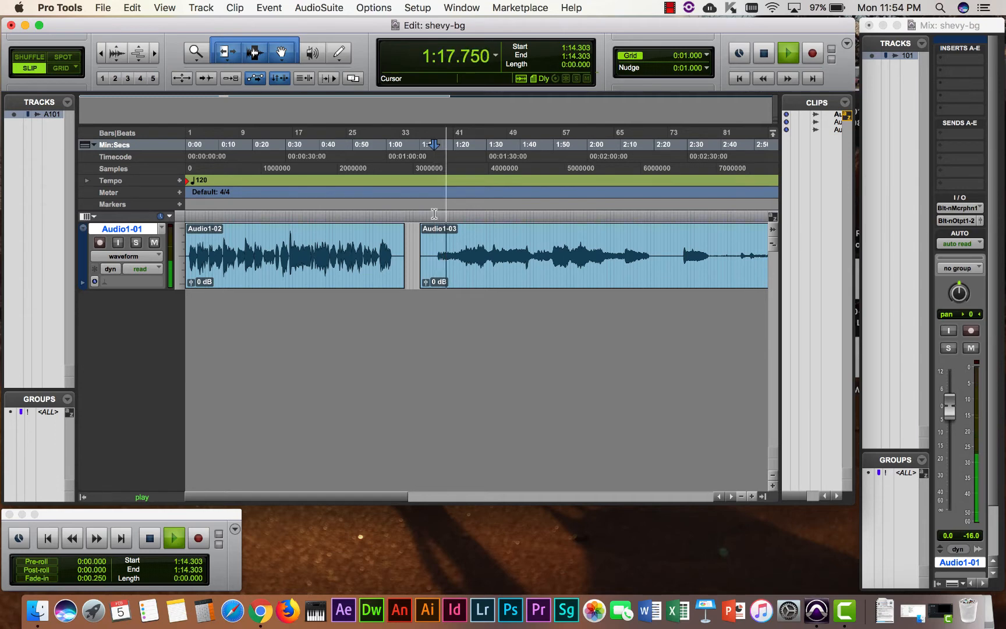
key(space)
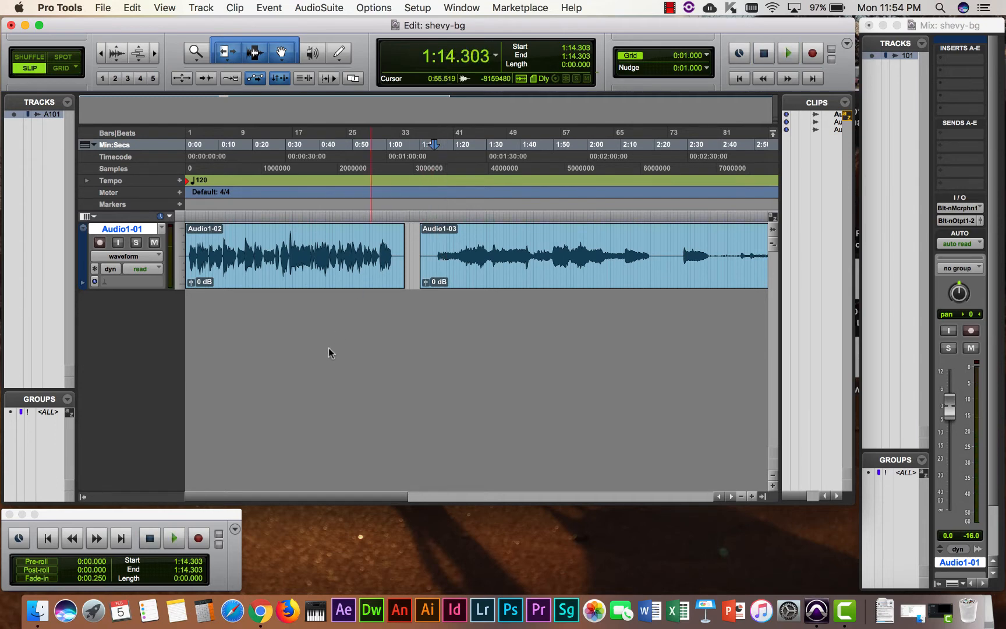
Create 6 new mono audio tracks, Audio 1 to Audio 6, from the New Tracks dialog.
click(202, 8)
click(202, 8)
click(202, 8)
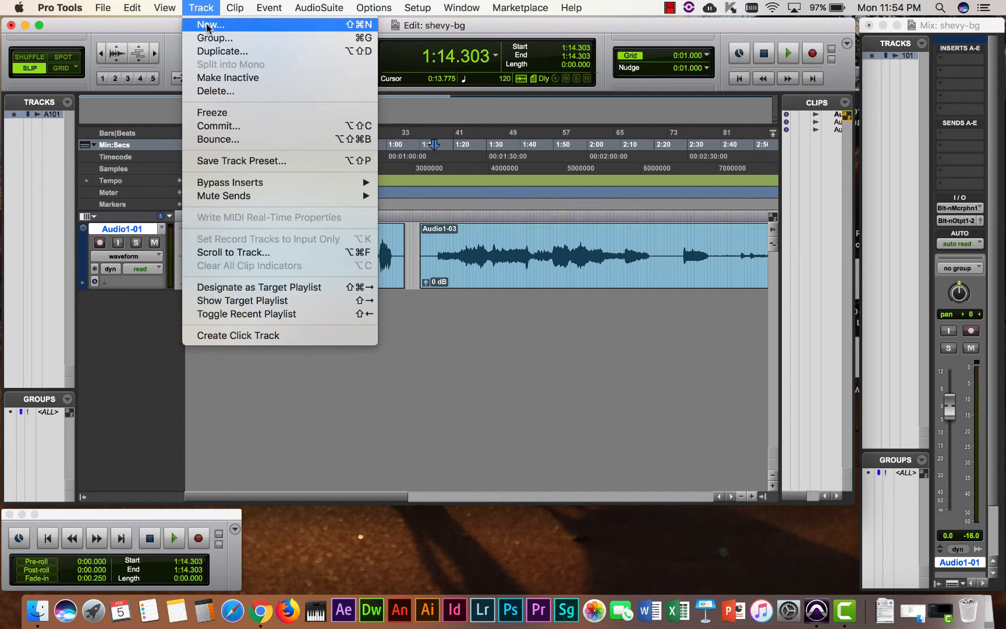
click(205, 24)
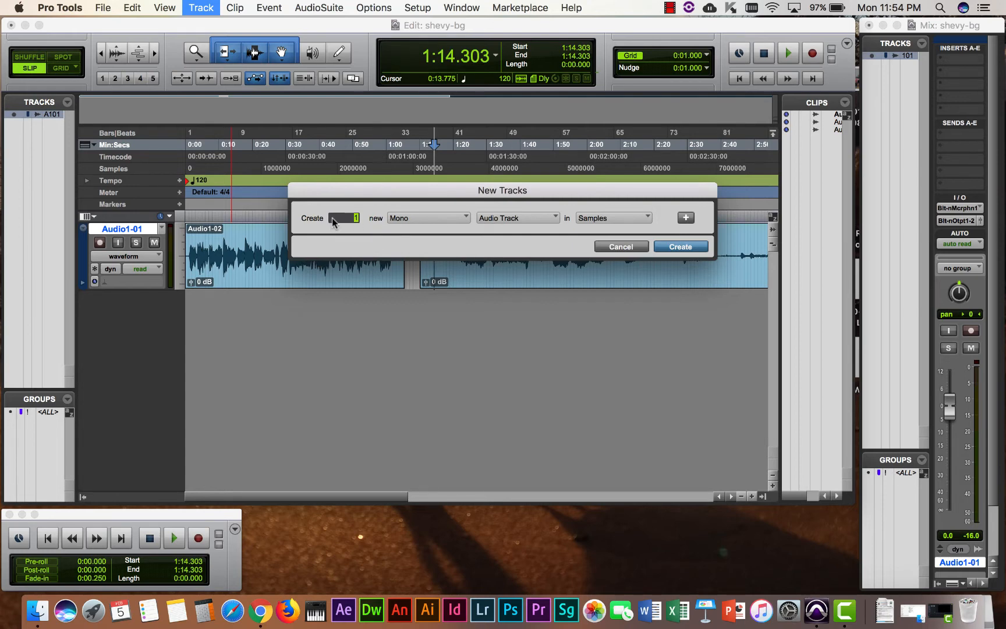
text(6)
click(520, 219)
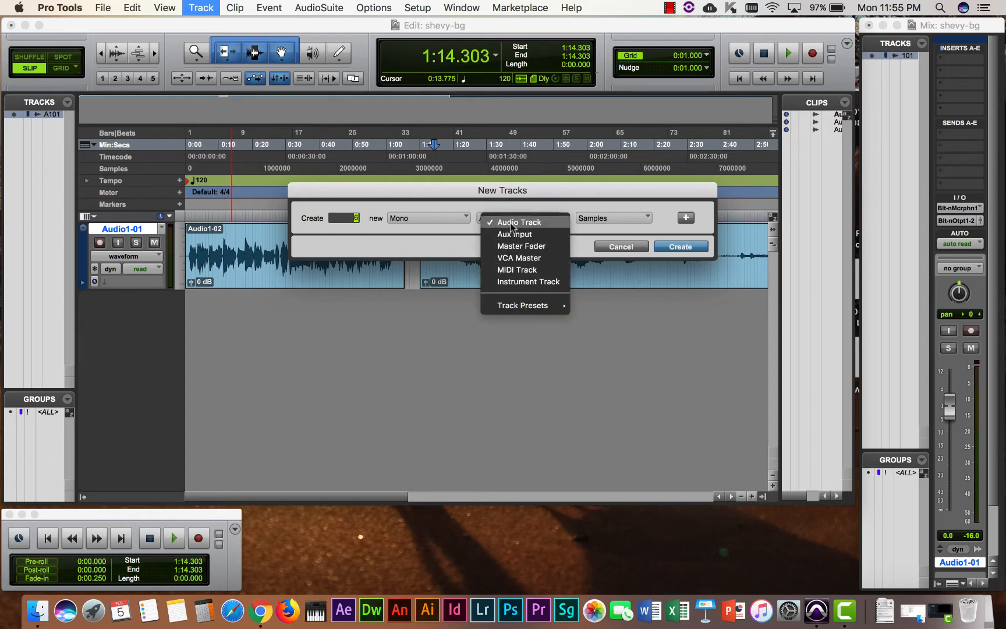
click(511, 224)
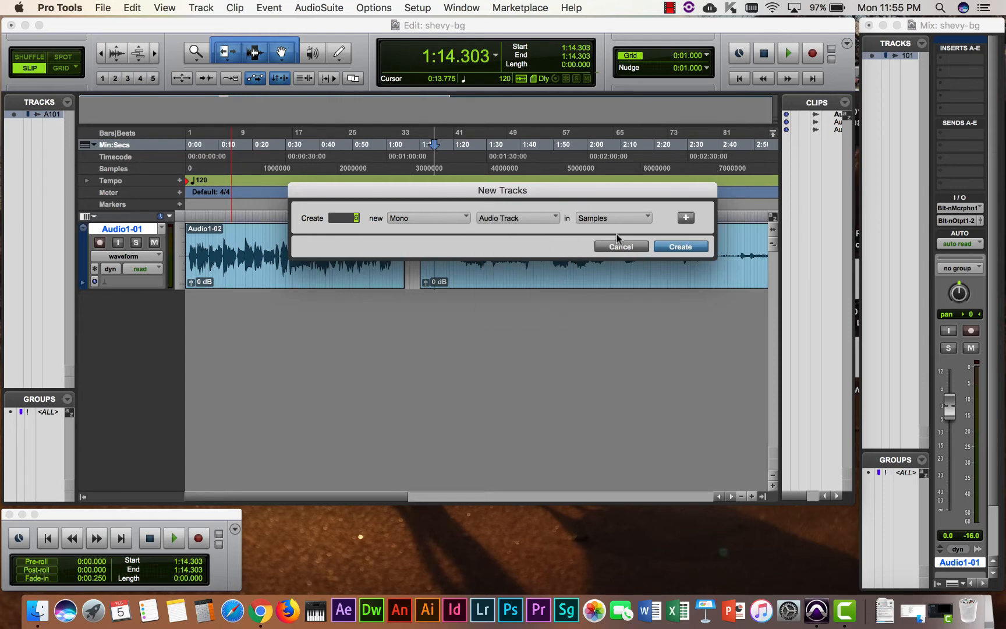
click(671, 243)
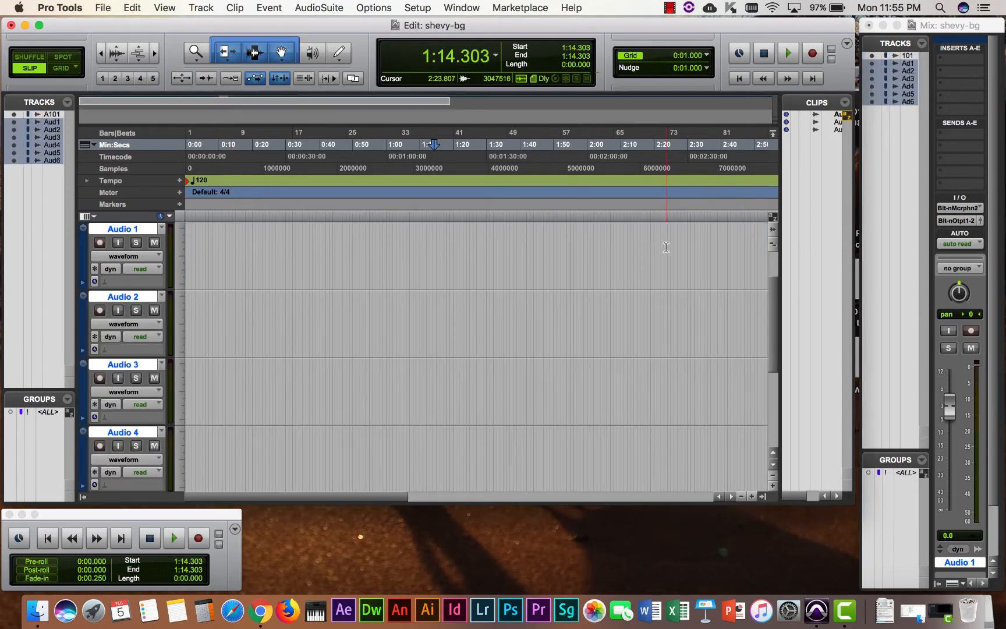
Rename the voice track Audio1-01 to Narration.
scroll(408, 291, up, 2)
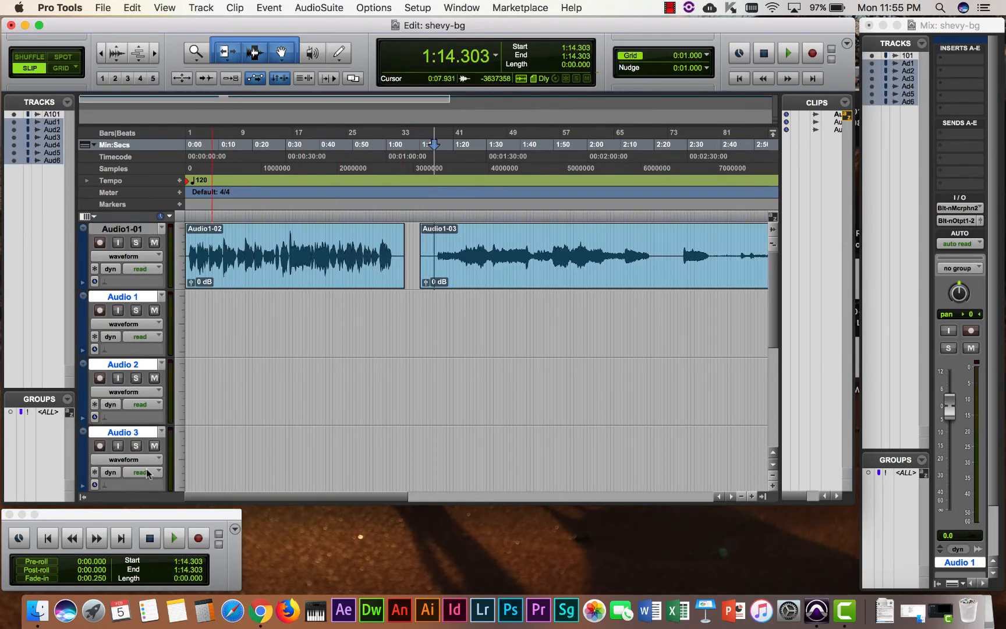
double_click(123, 230)
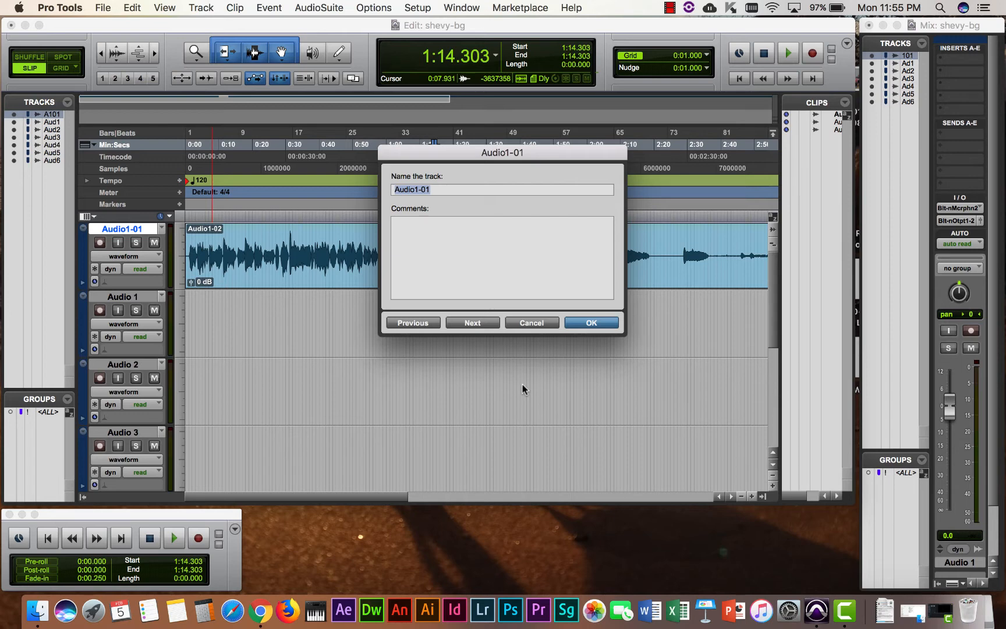
text(Narration)
click(591, 323)
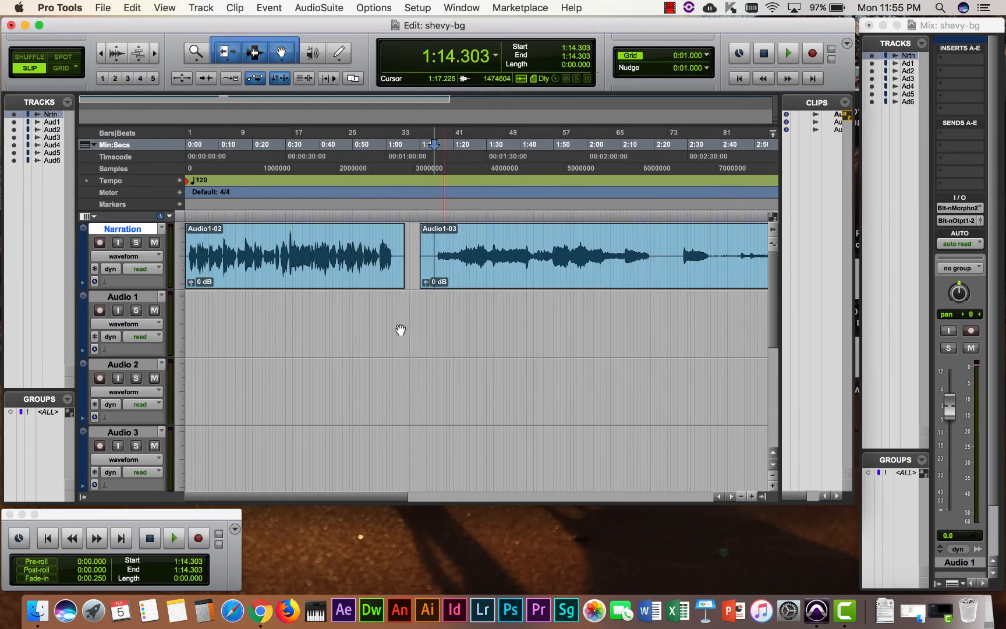
click(138, 325)
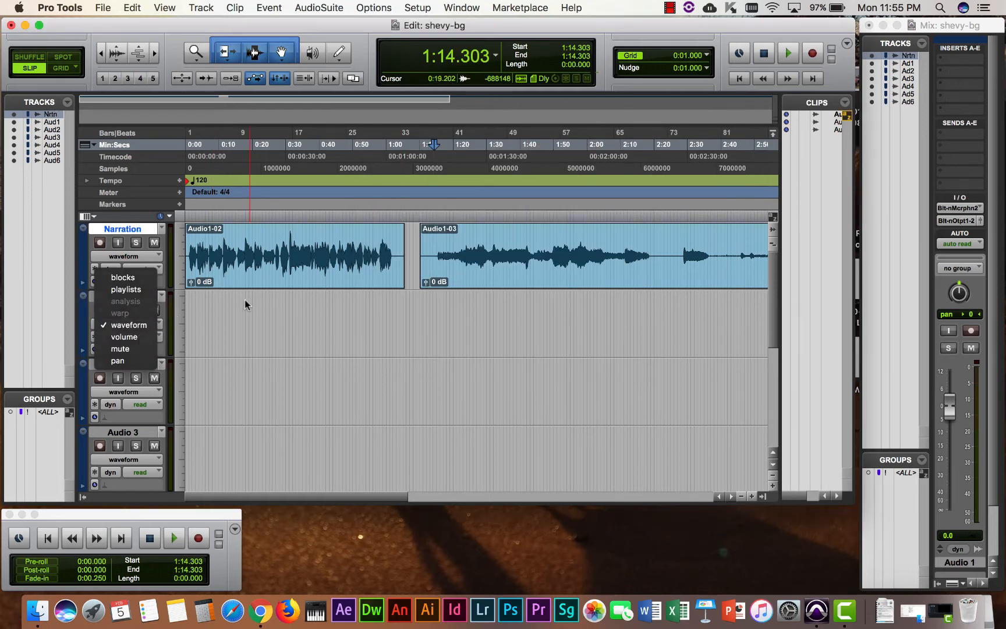
click(124, 325)
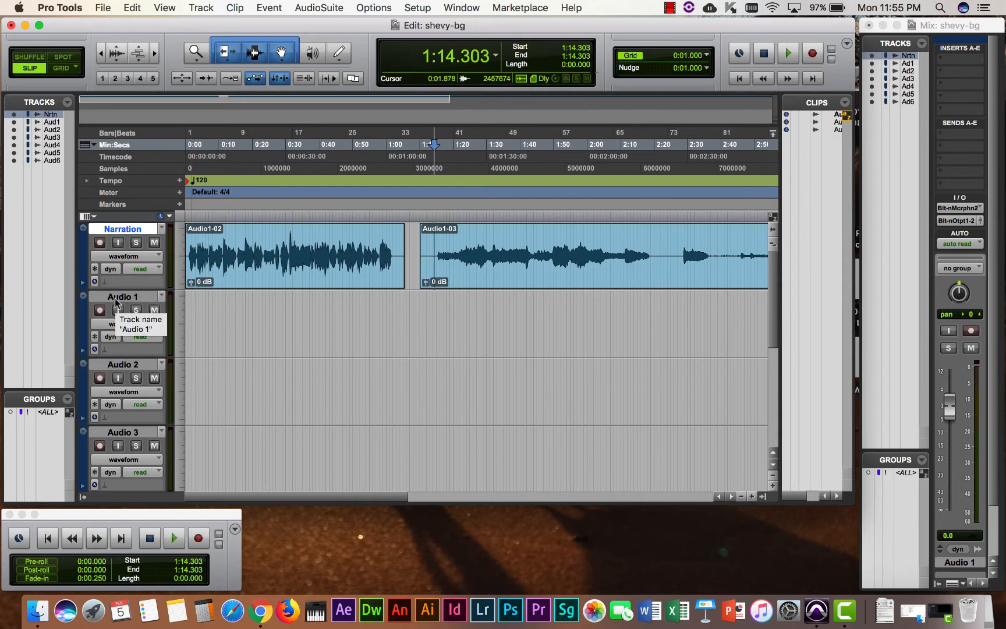
Rename Audio 1 to Music and Audio 2 to Wind.
click(120, 299)
double_click(120, 299)
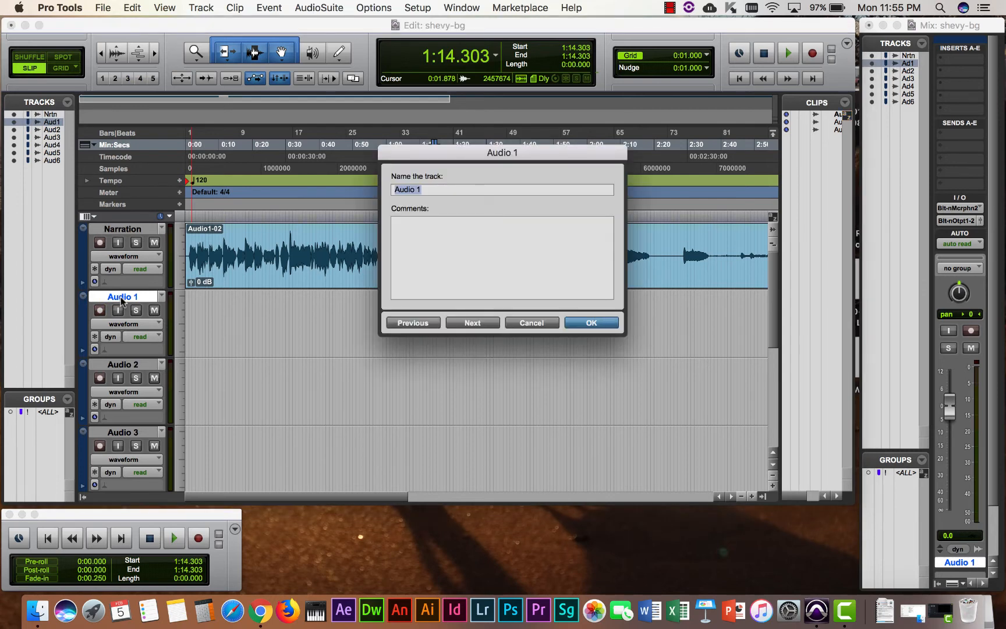
text(Music)
key(Return)
double_click(130, 366)
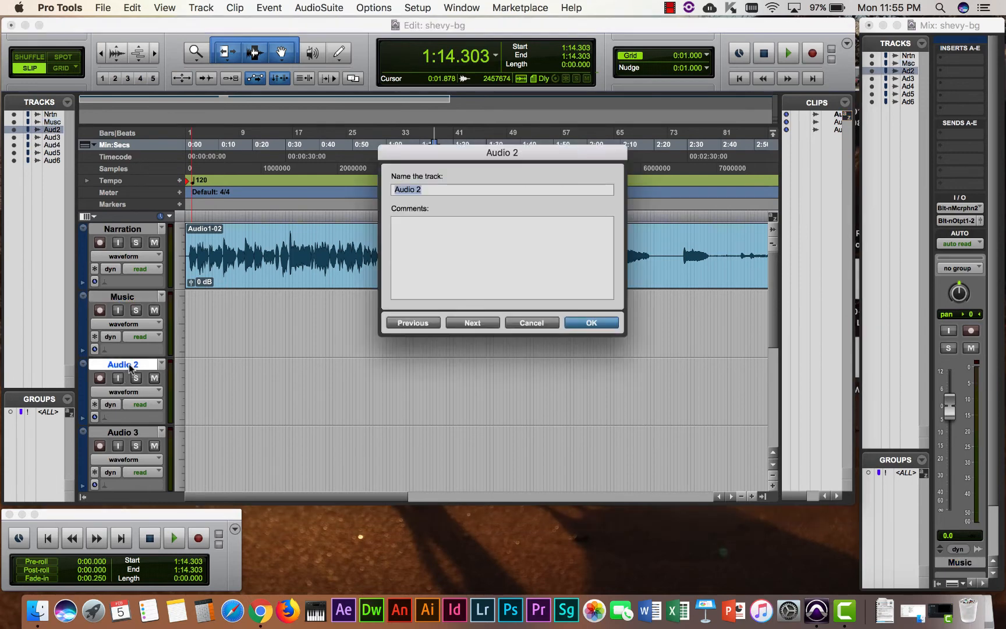
text(Wind)
key(Return)
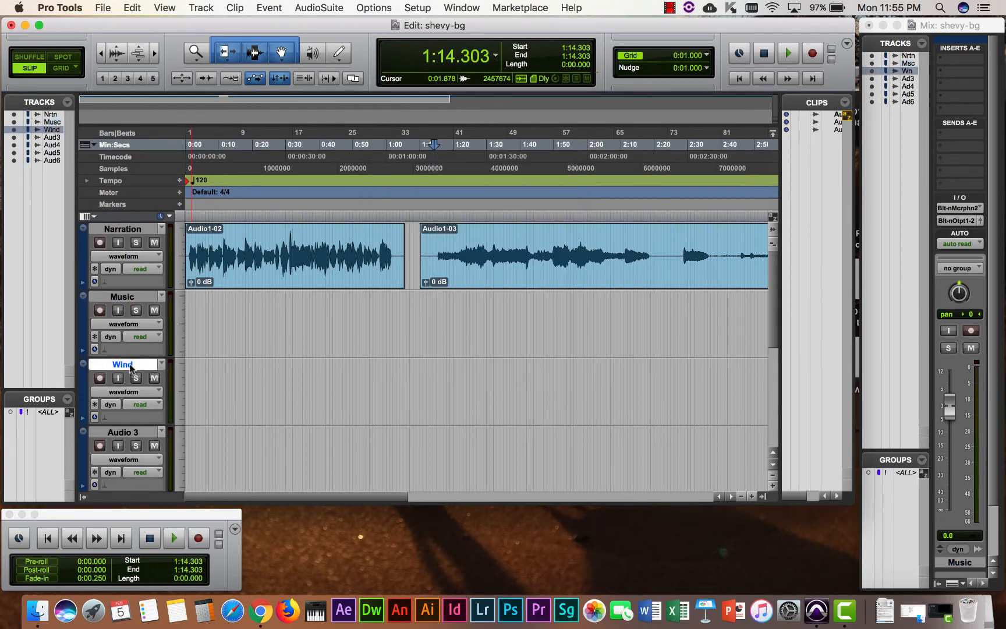
scroll(204, 364, down, 5)
scroll(204, 365, up, 5)
scroll(203, 364, down, 5)
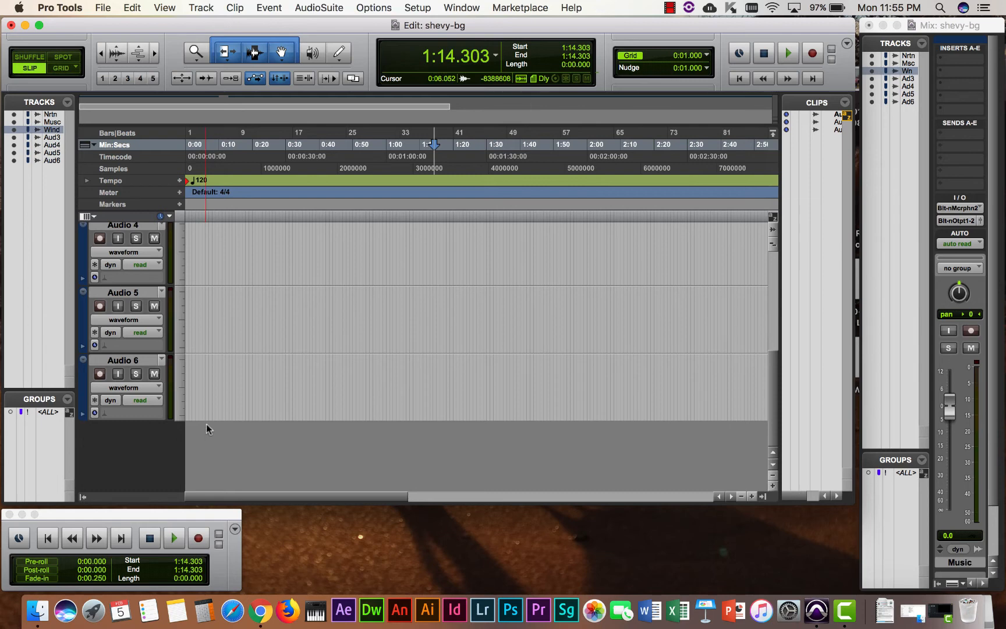
scroll(248, 362, up, 5)
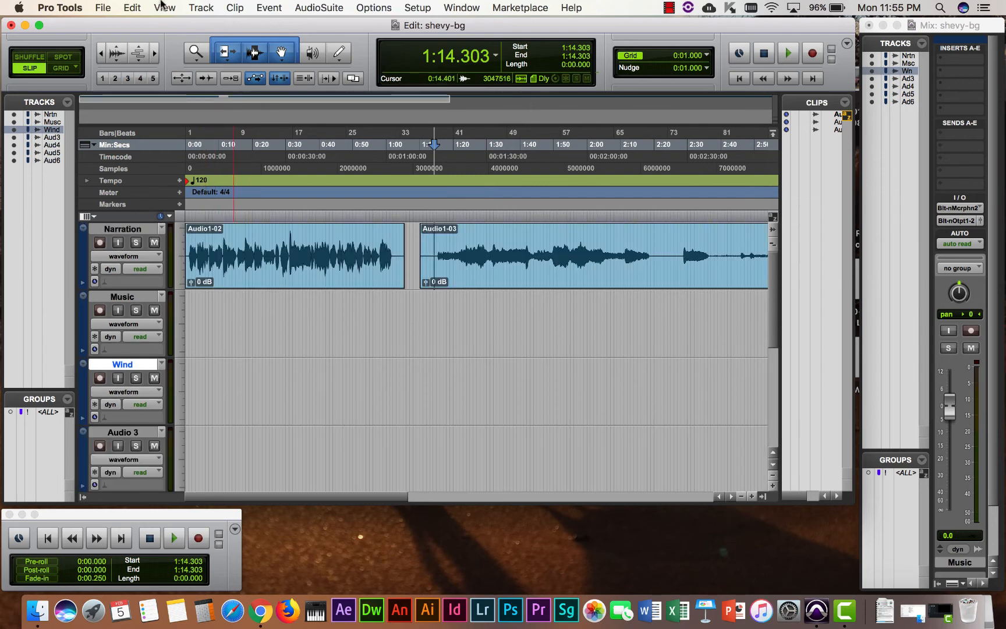
Create one new stereo Master Fader track, Master 1.
click(201, 8)
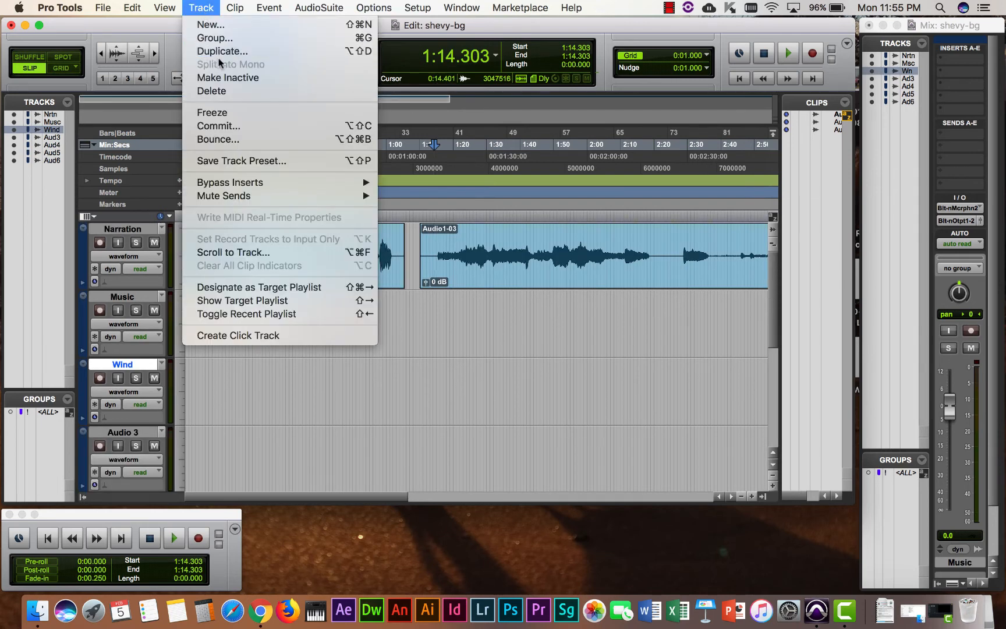
click(215, 24)
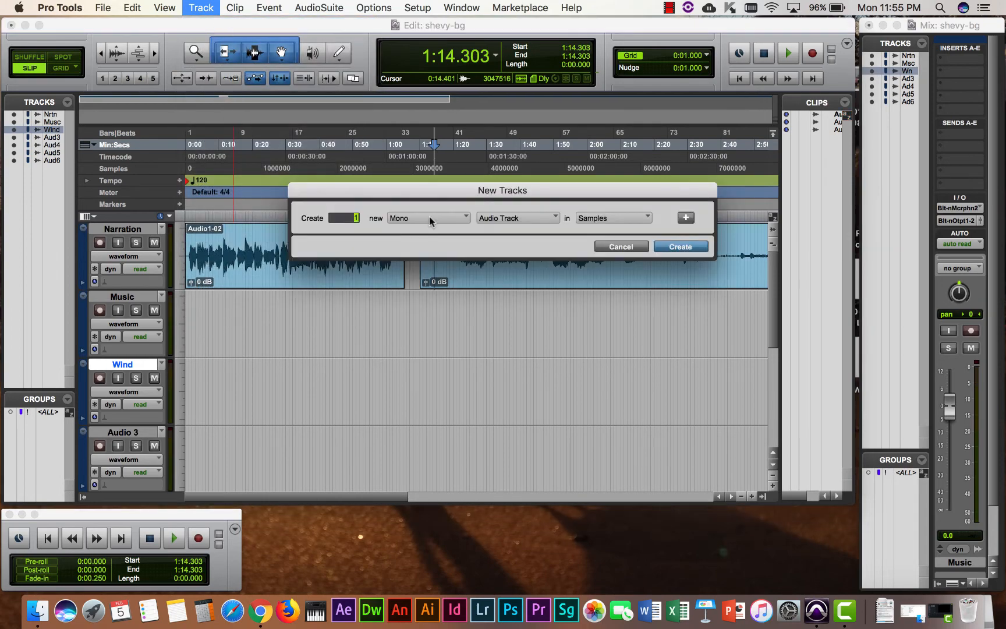
click(428, 219)
click(425, 238)
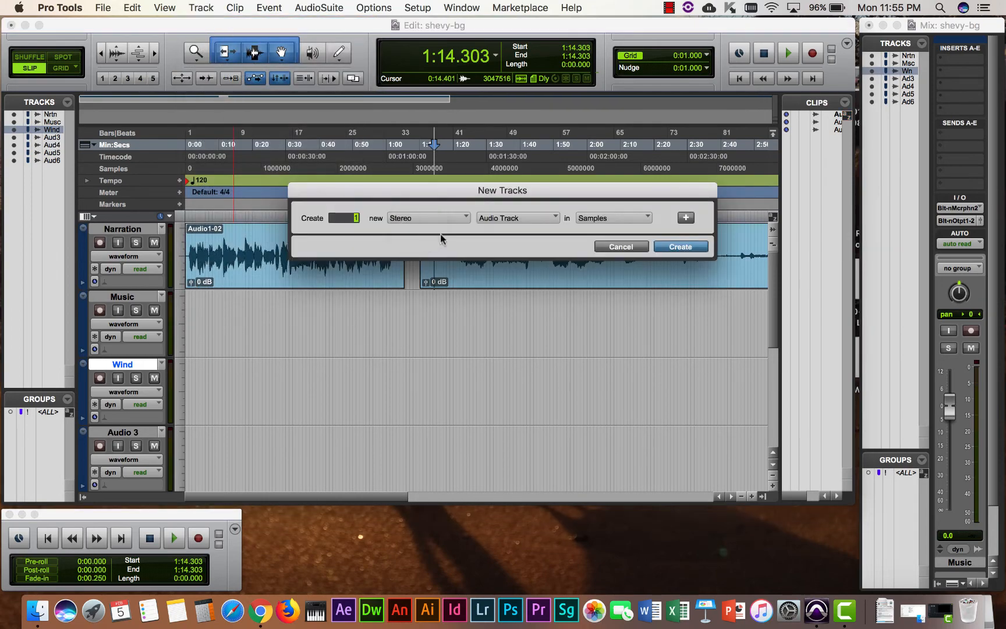
click(504, 215)
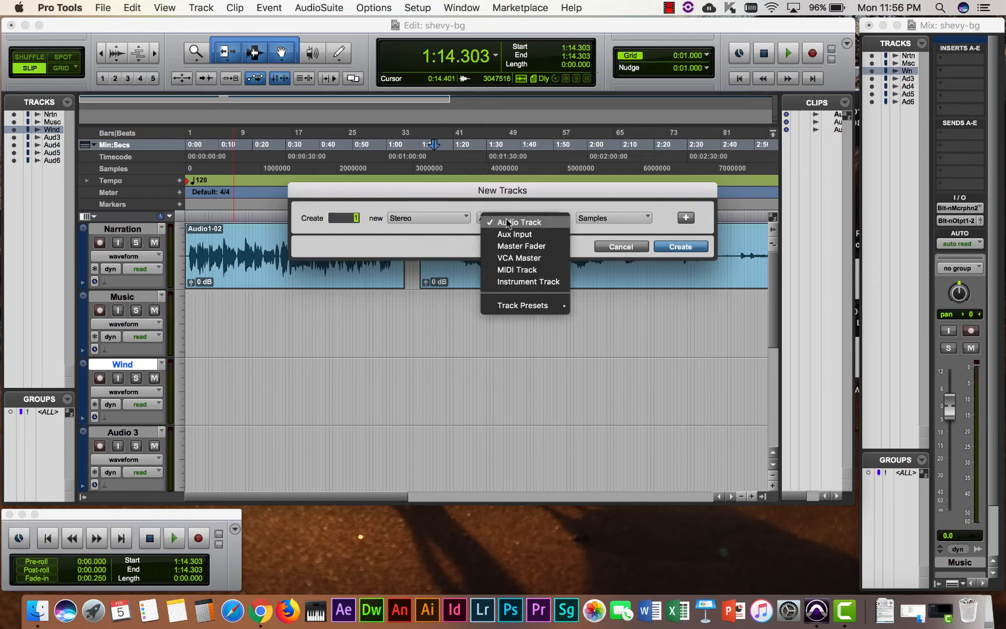
click(521, 245)
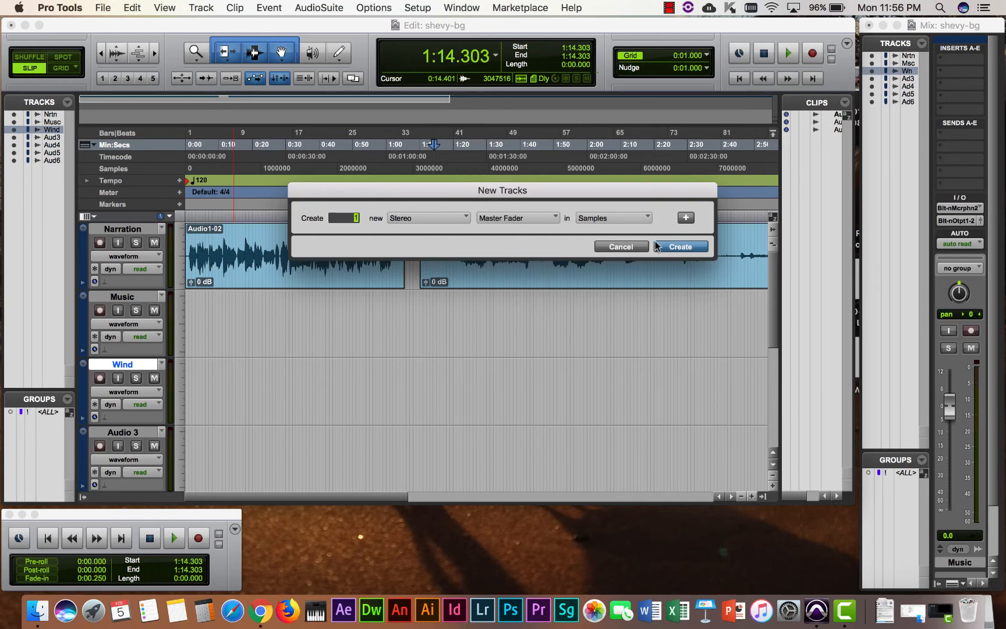
click(679, 247)
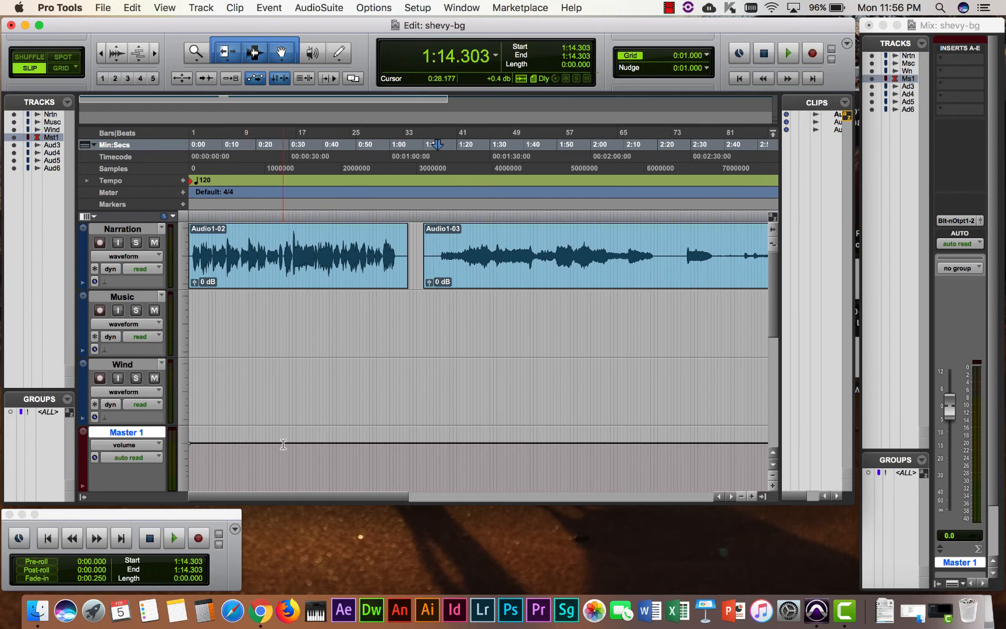
Nudge Master 1's fader, then drag Master 1 to the bottom below Audio 6.
mouse_move(284, 440)
mouse_down()
mouse_move(286, 479)
mouse_move(292, 441)
mouse_up()
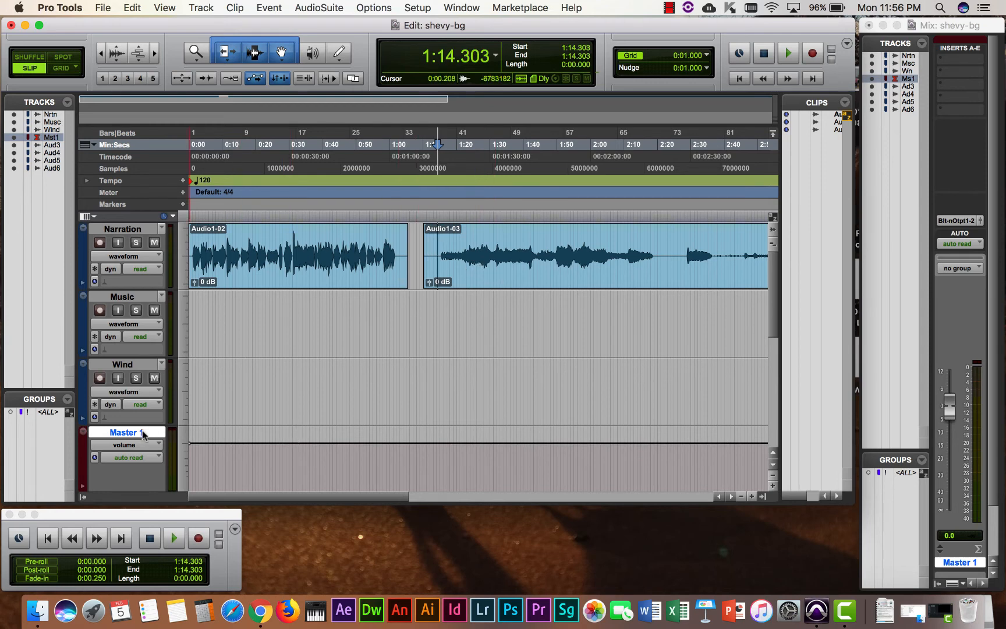
mouse_move(146, 432)
mouse_down()
mouse_move(146, 501)
mouse_move(144, 432)
mouse_up()
Shrink Audio 6, Audio 5 and Audio 4 to mini track height.
scroll(144, 432, up, 5)
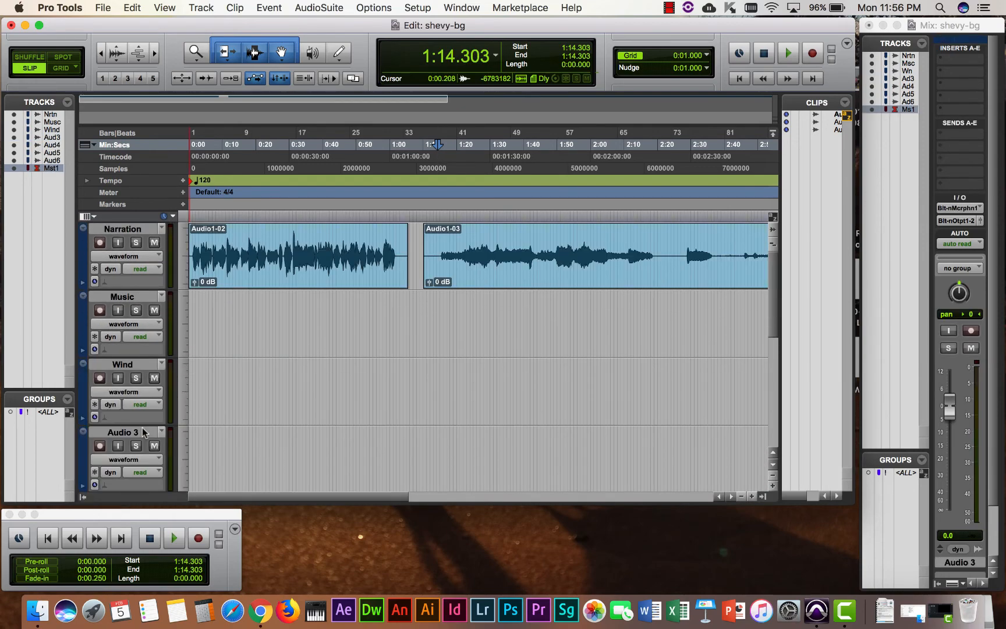
scroll(144, 432, down, 5)
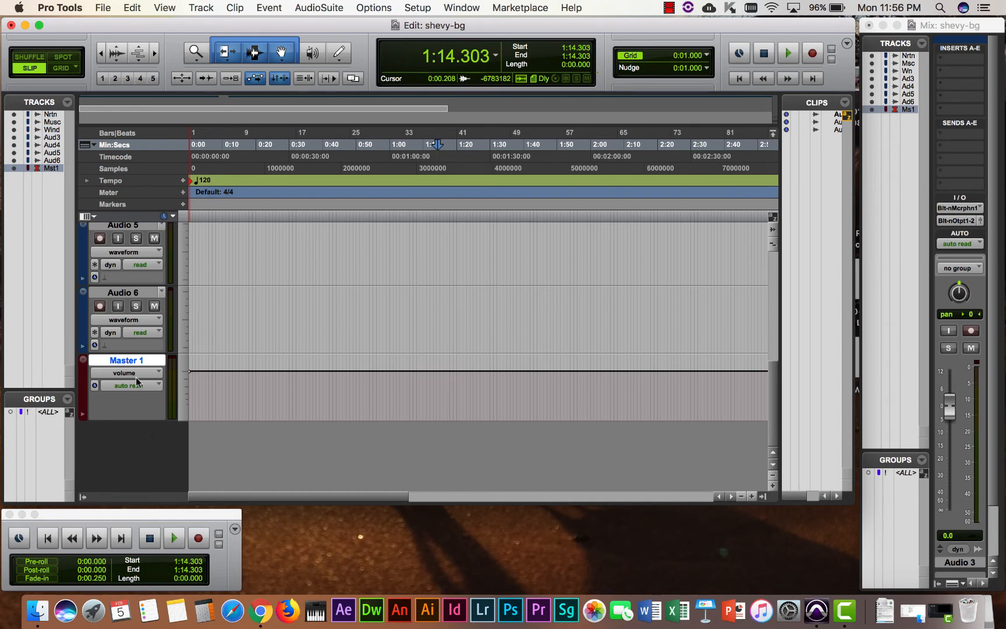
click(184, 316)
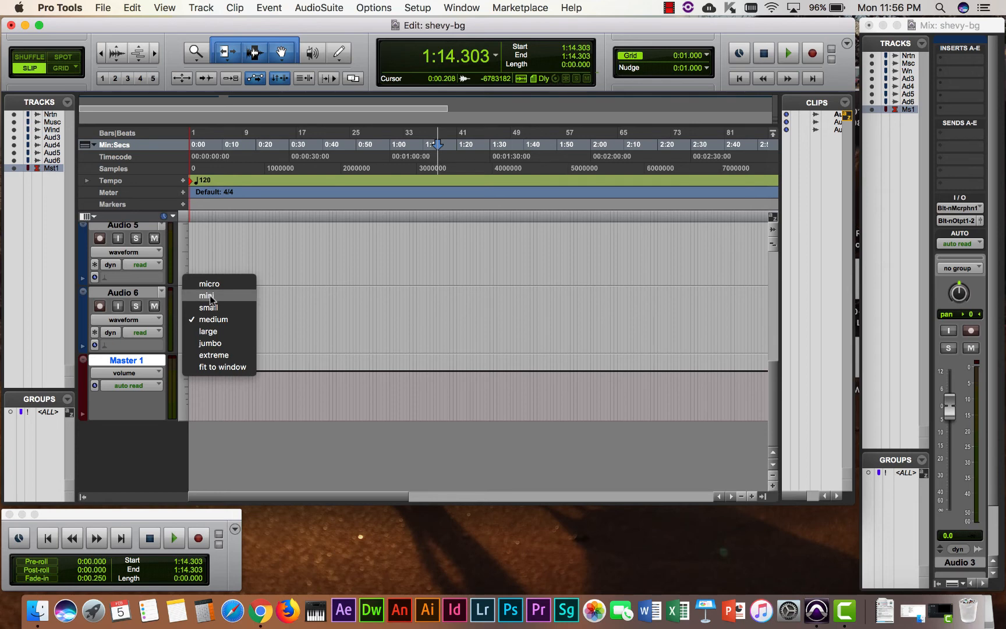
click(209, 297)
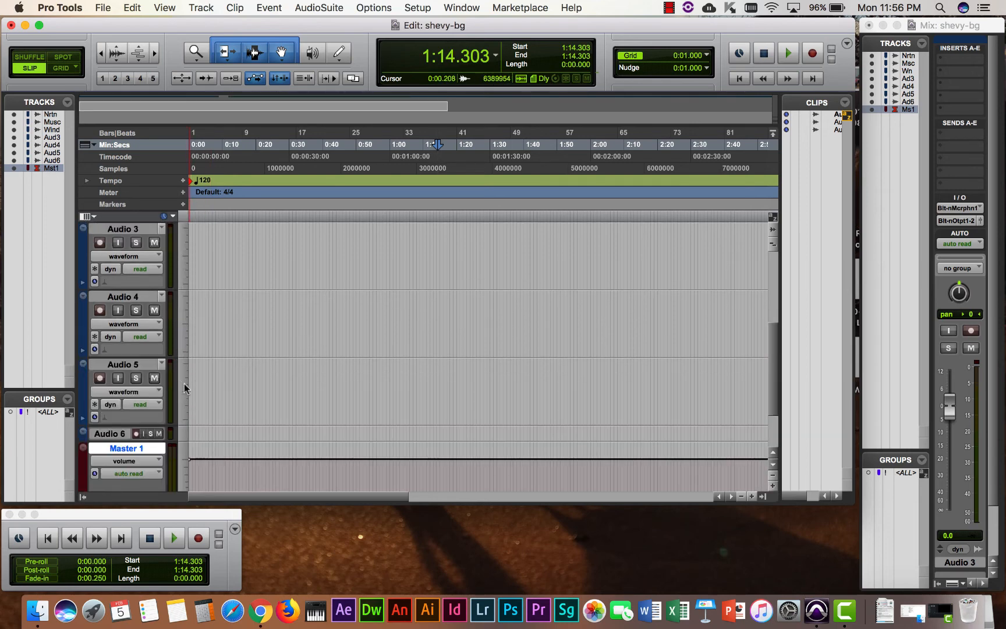
click(184, 382)
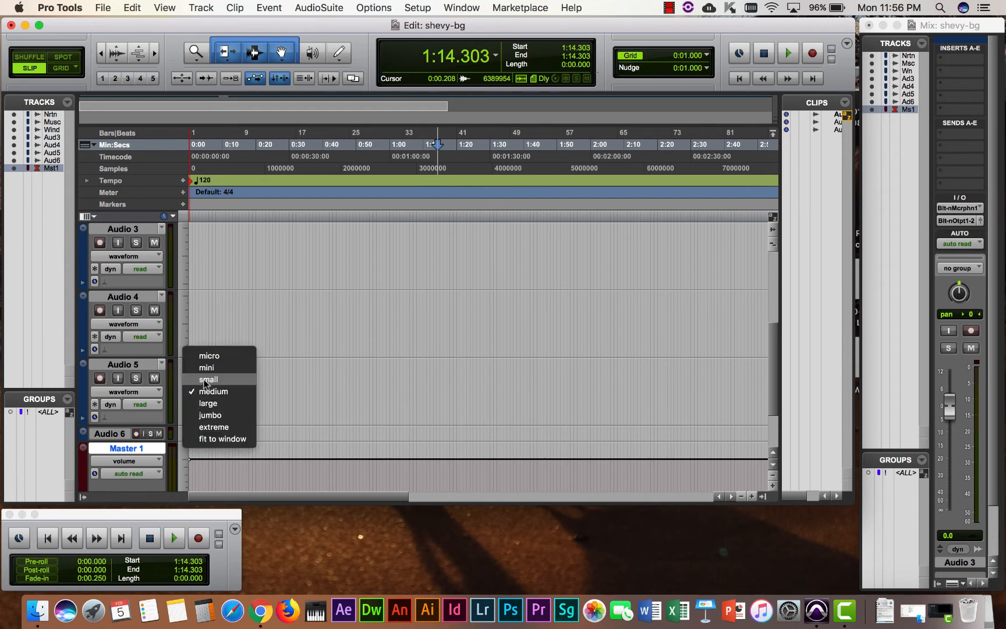
click(207, 367)
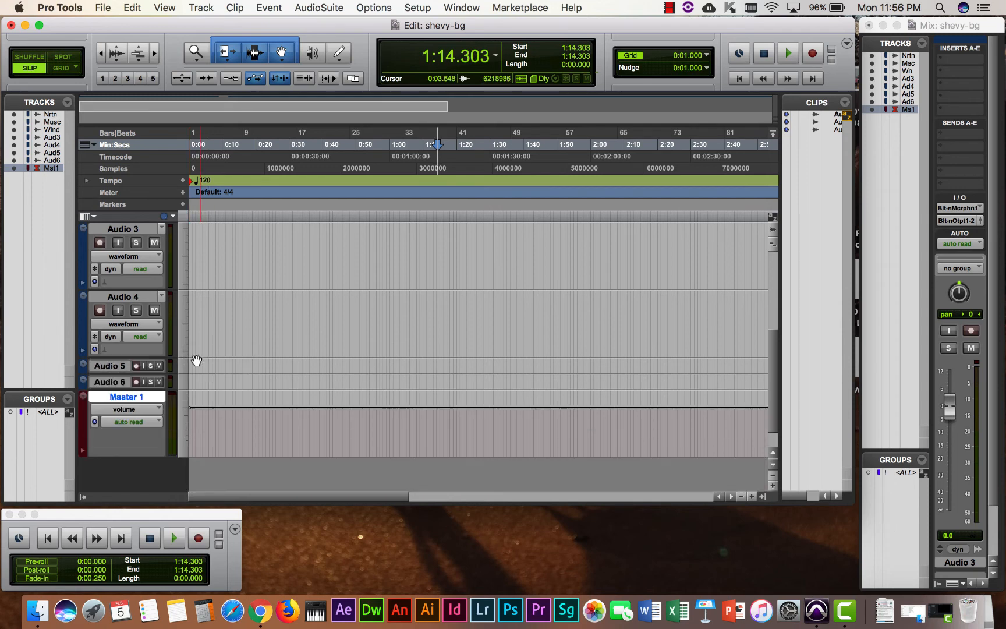
click(184, 325)
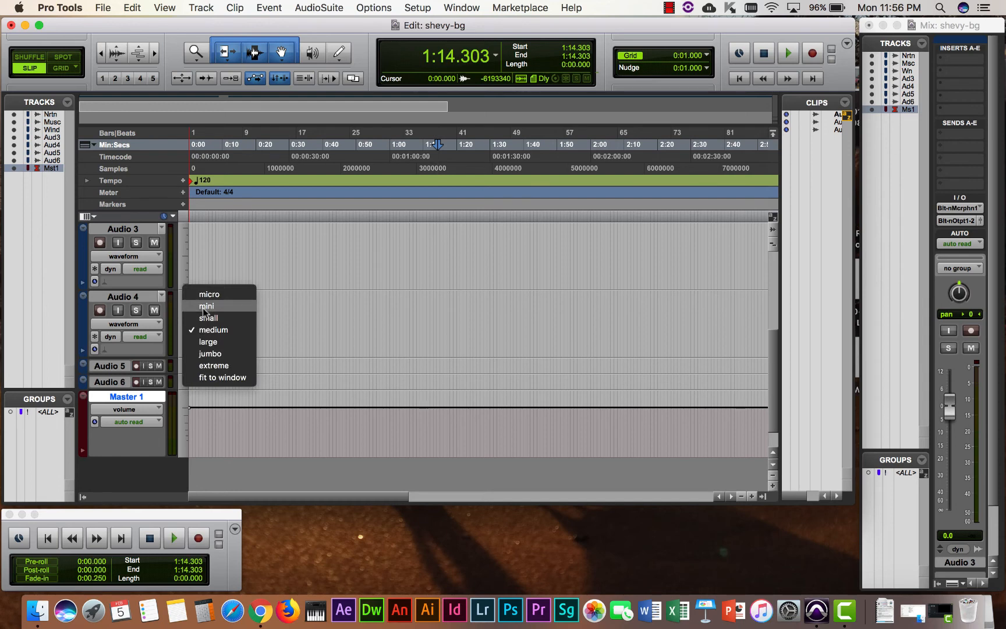
click(205, 307)
Set Audio 3 to mini height, briefly returning it to medium before shrinking it again.
scroll(203, 310, up, 5)
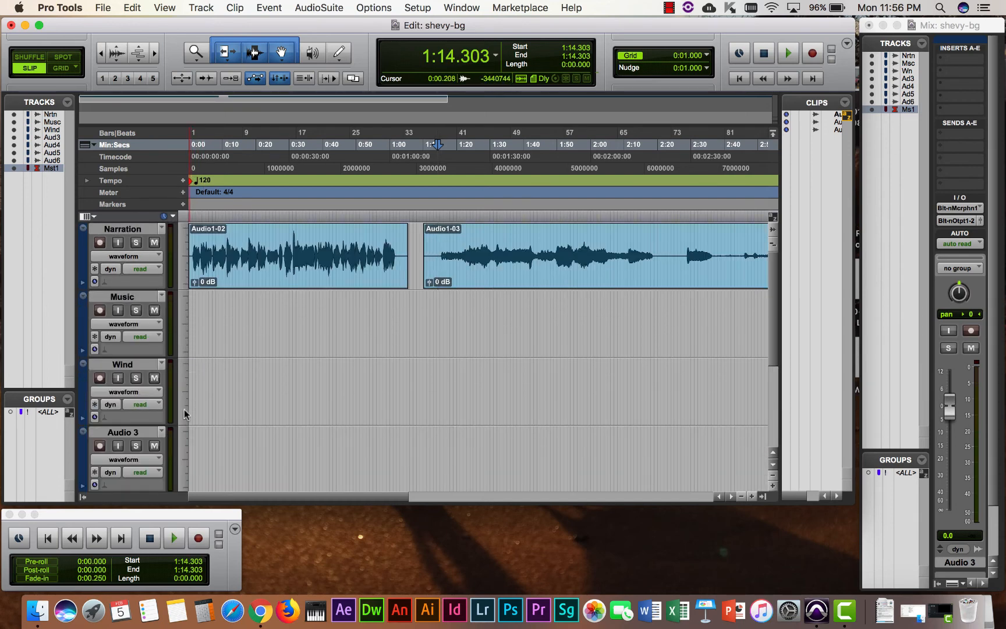
click(182, 446)
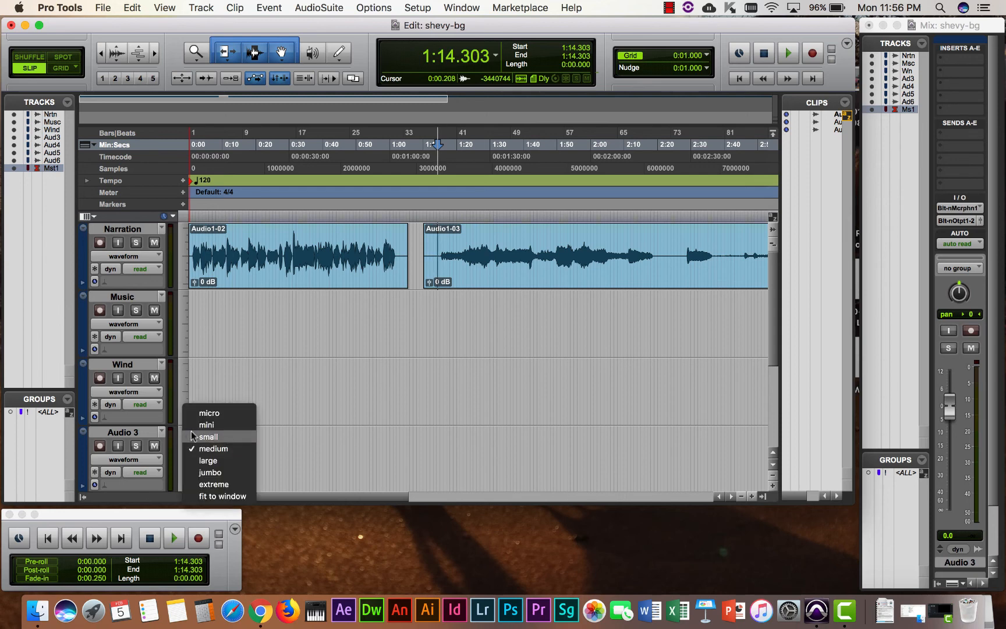
click(199, 425)
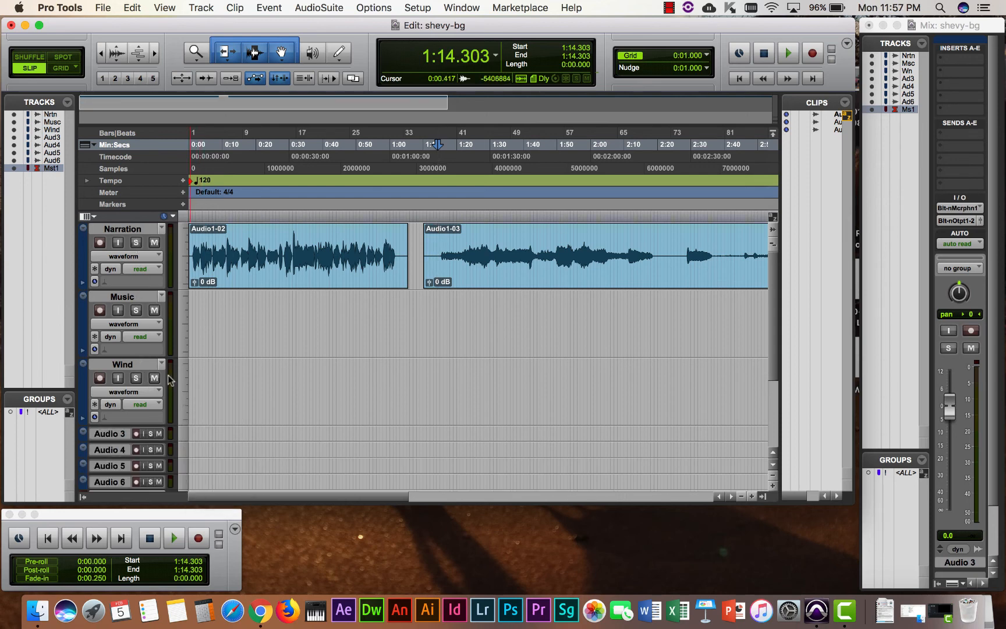
scroll(205, 368, down, 5)
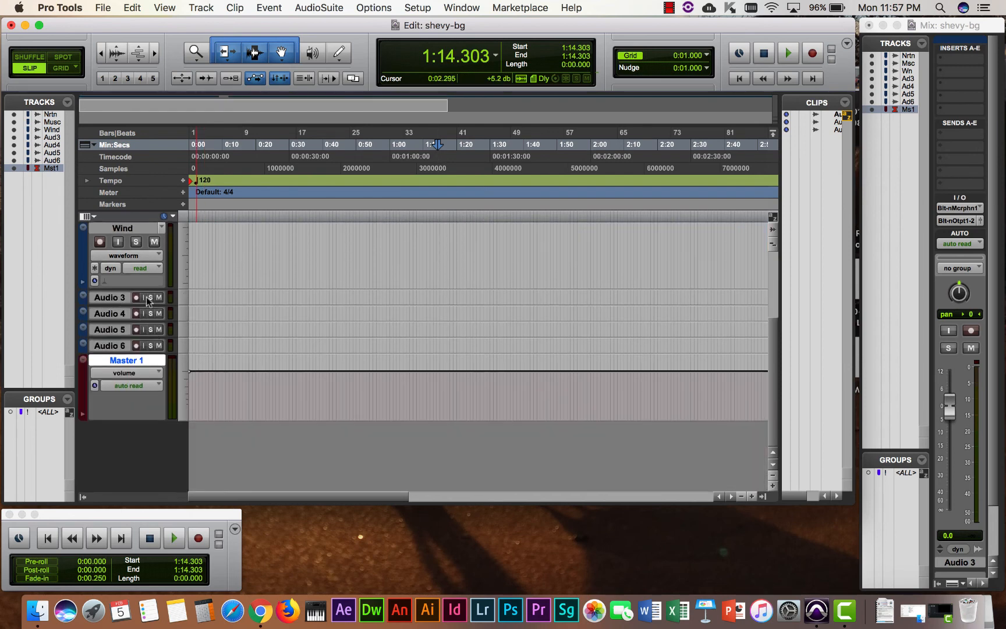
click(180, 297)
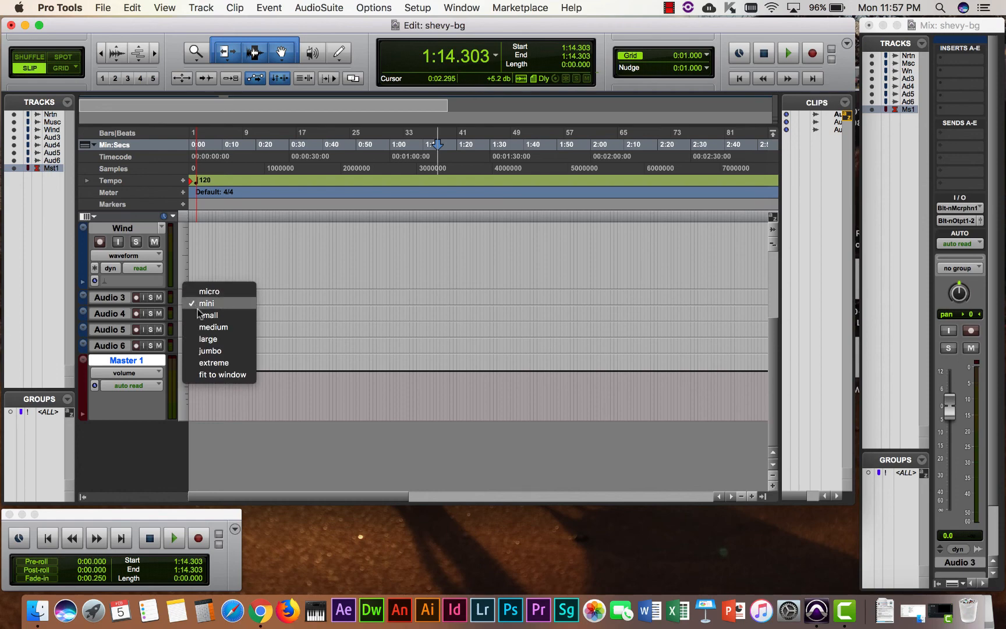
click(208, 329)
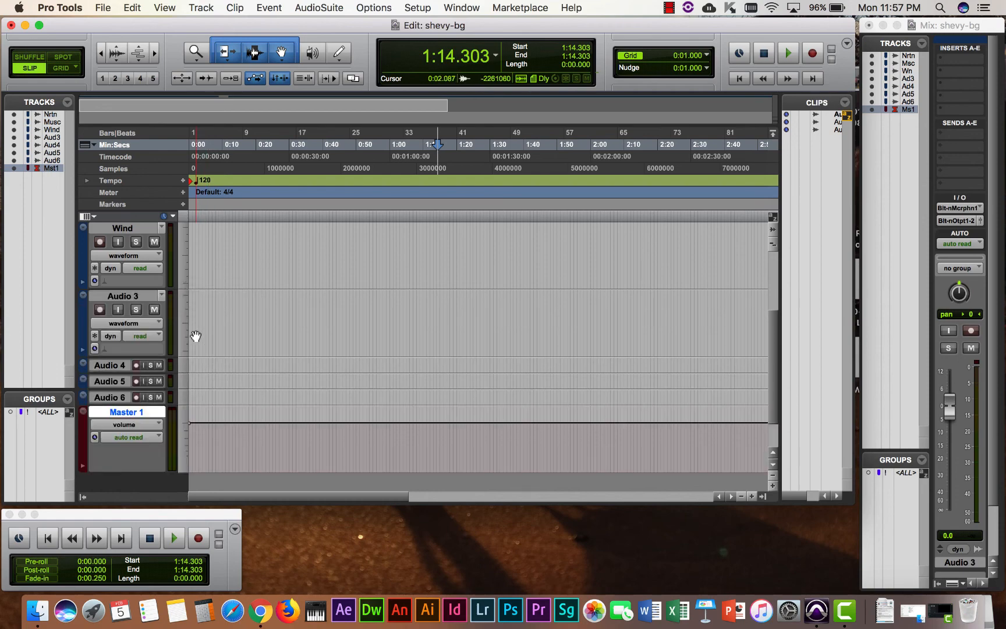
click(183, 332)
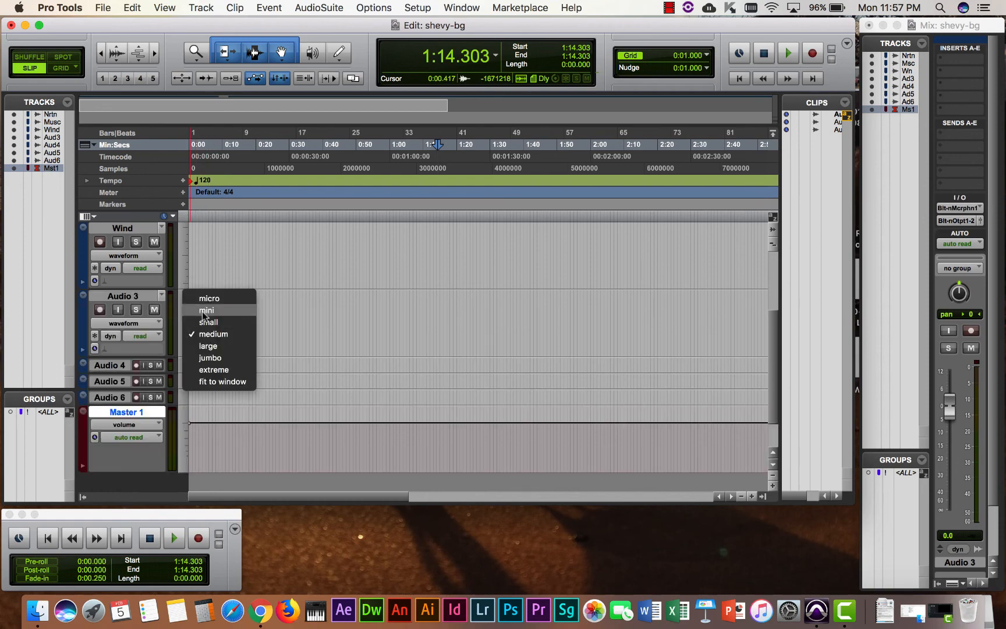
click(207, 310)
scroll(262, 294, up, 4)
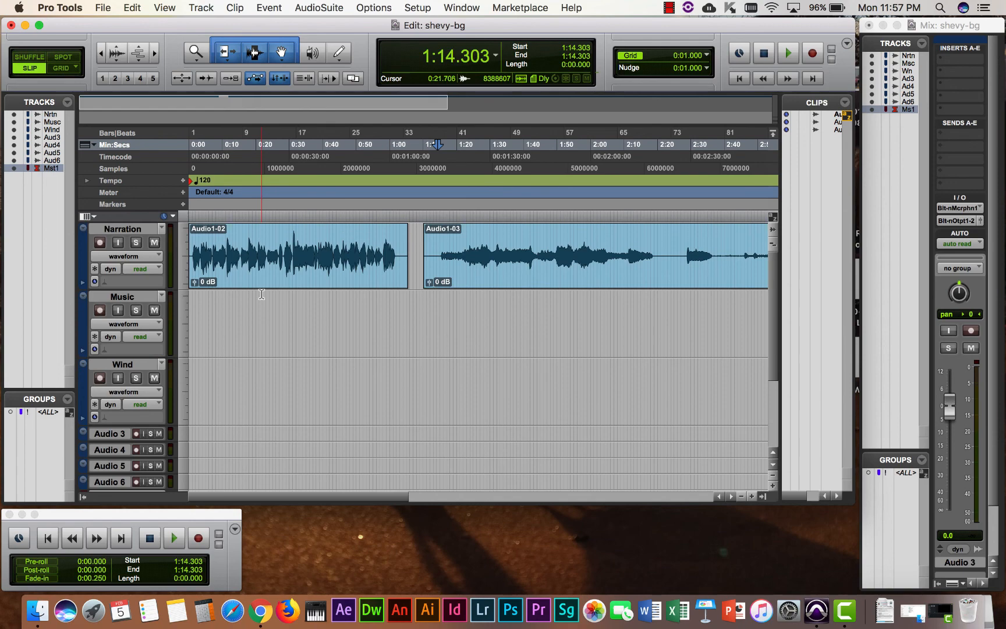
Drag clip Audio1-03 from Narration onto the Music track at 0:00.
click(485, 272)
drag(485, 273, 210, 348)
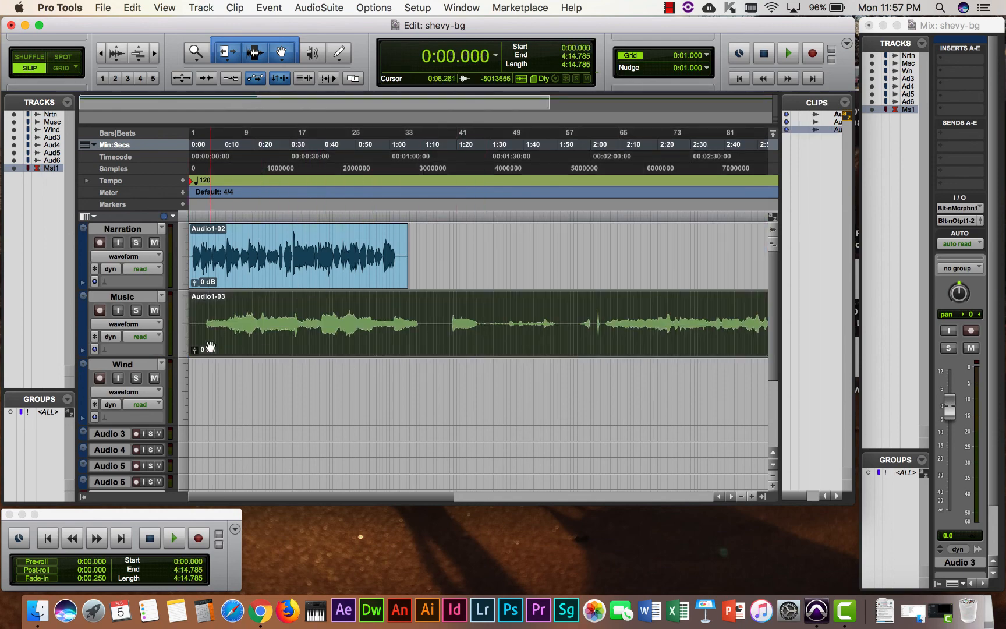